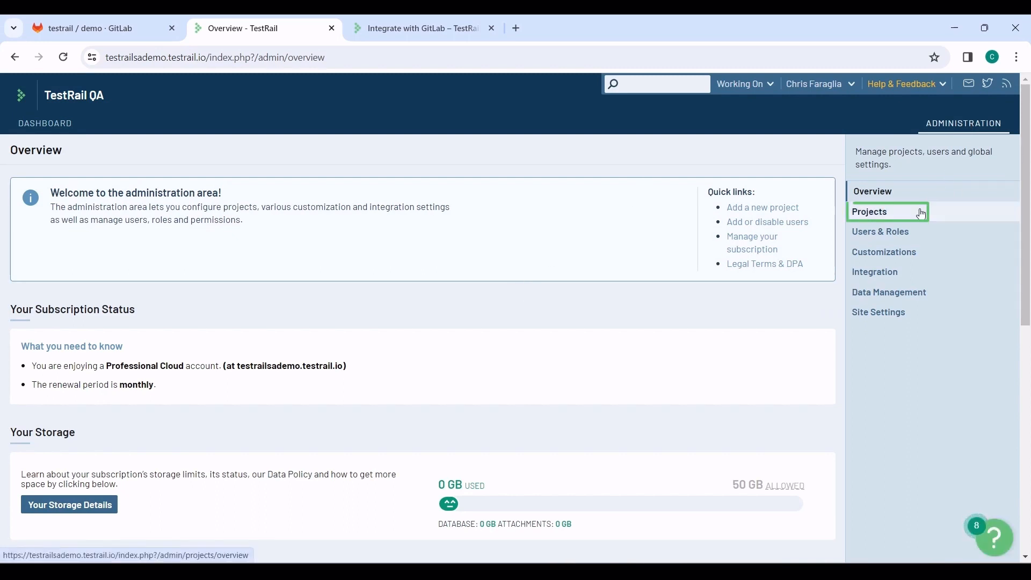
# Open the Demo Gitlab Integration project for editing from Projects and show its Defects settings
pyautogui.click(879, 215)
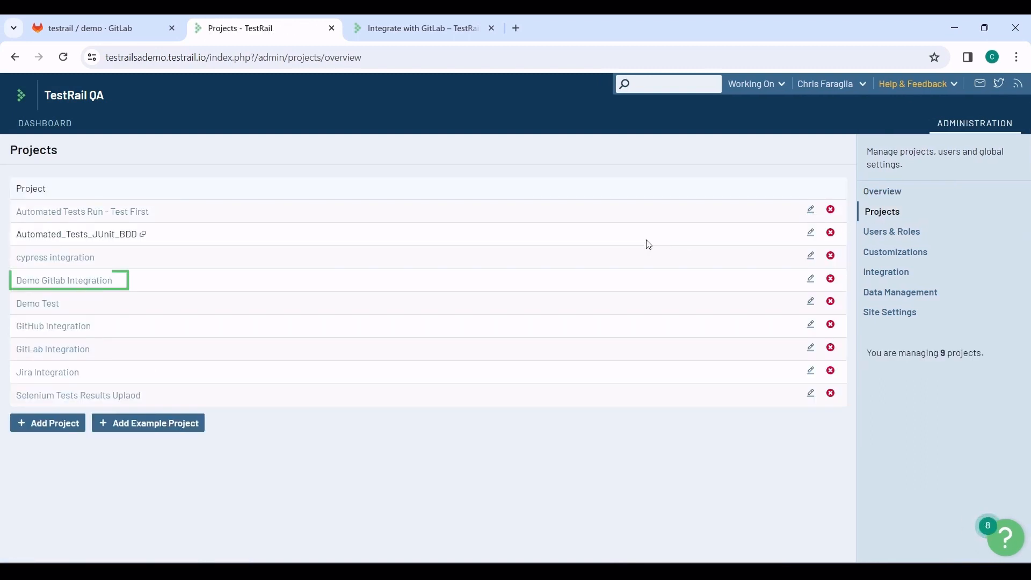
pyautogui.click(95, 282)
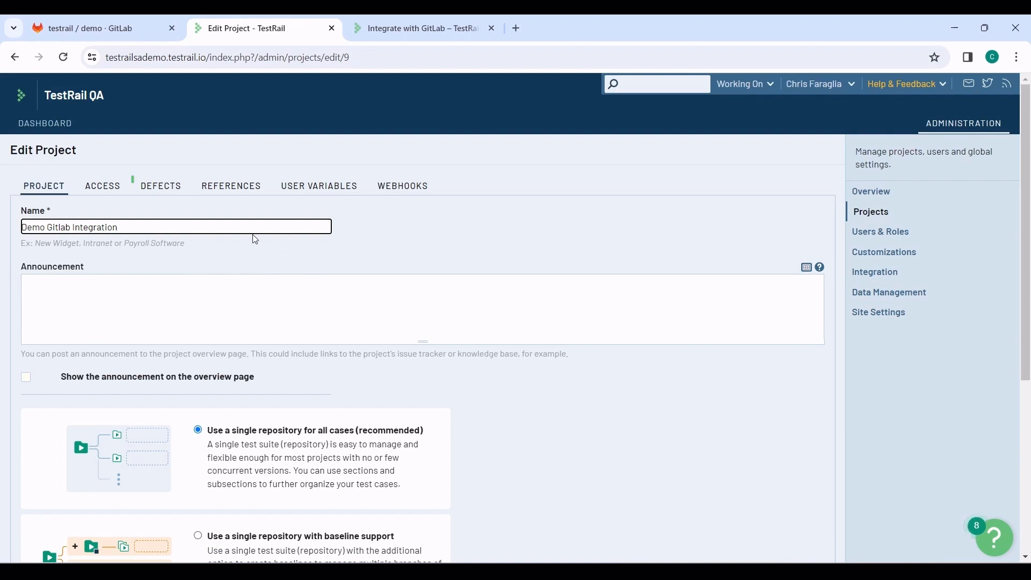
pyautogui.click(167, 187)
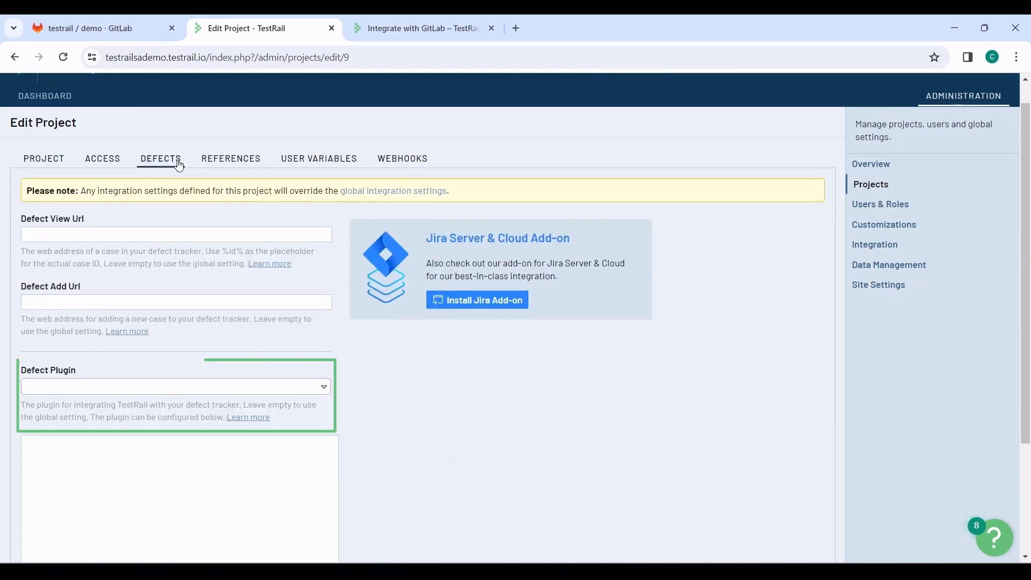
# Choose GitLab as the project's defect plugin, then bring up the GitLab demo project
pyautogui.click(244, 391)
pyautogui.write('g')
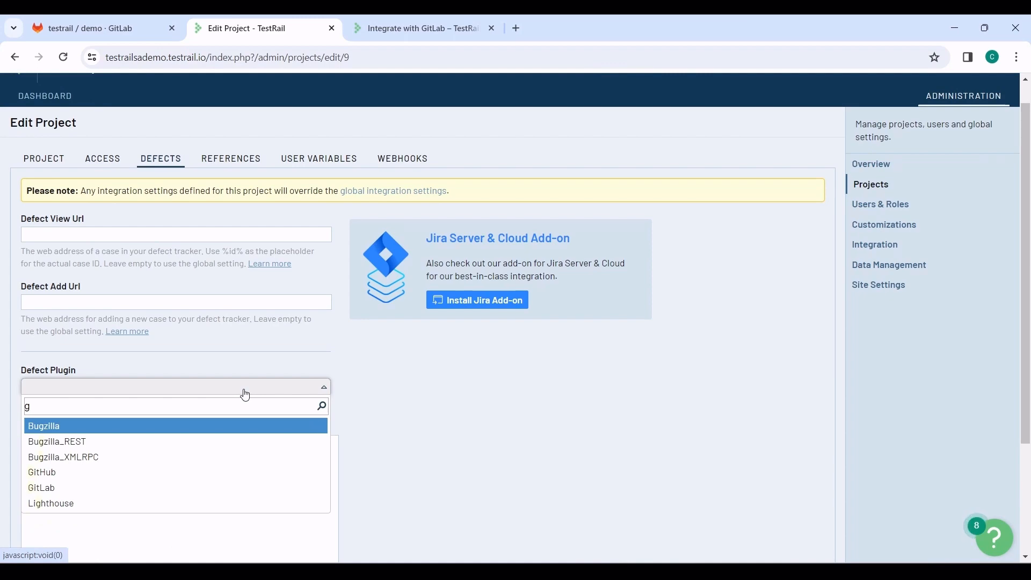
pyautogui.write('it')
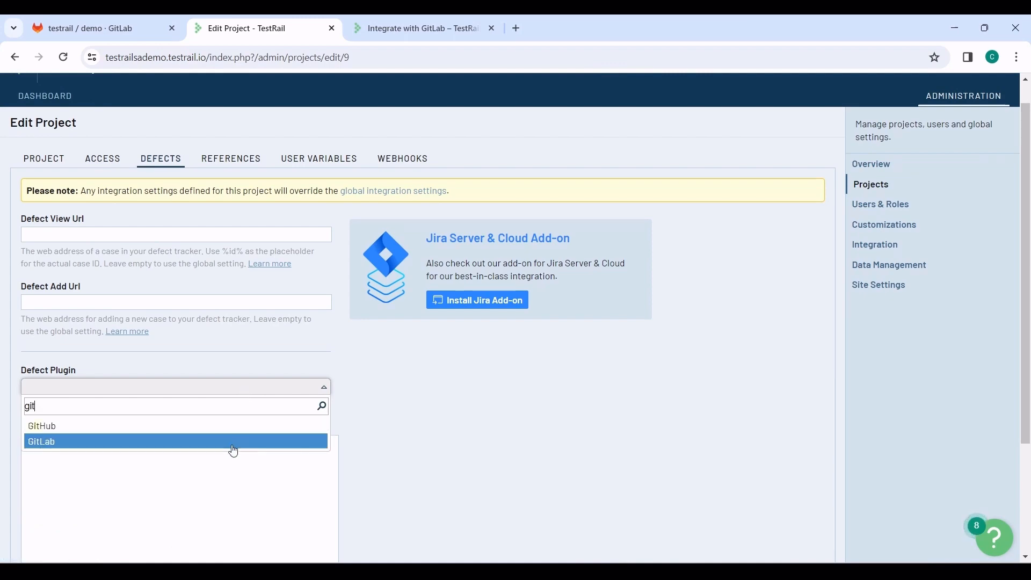
pyautogui.click(234, 443)
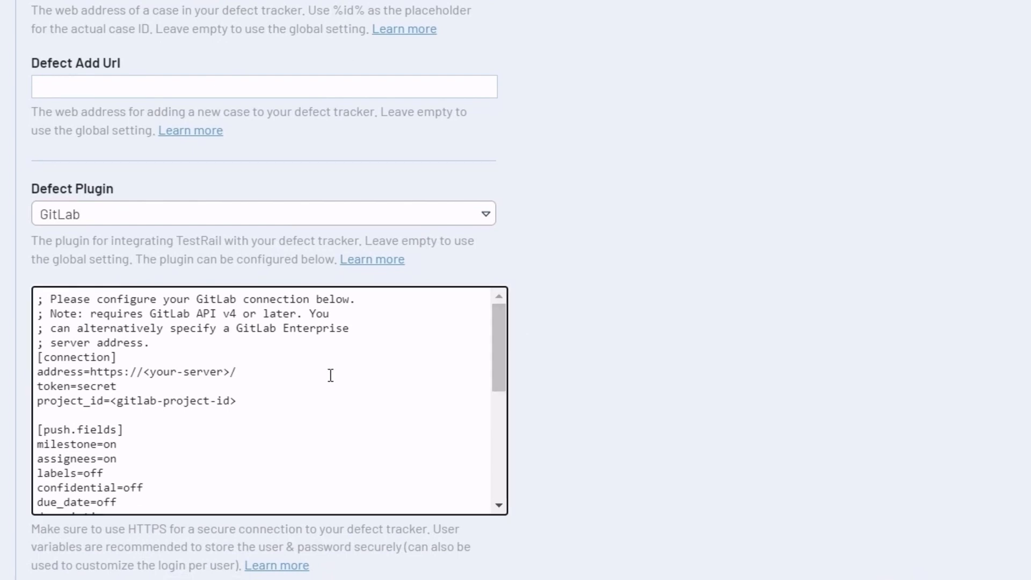
pyautogui.click(258, 372)
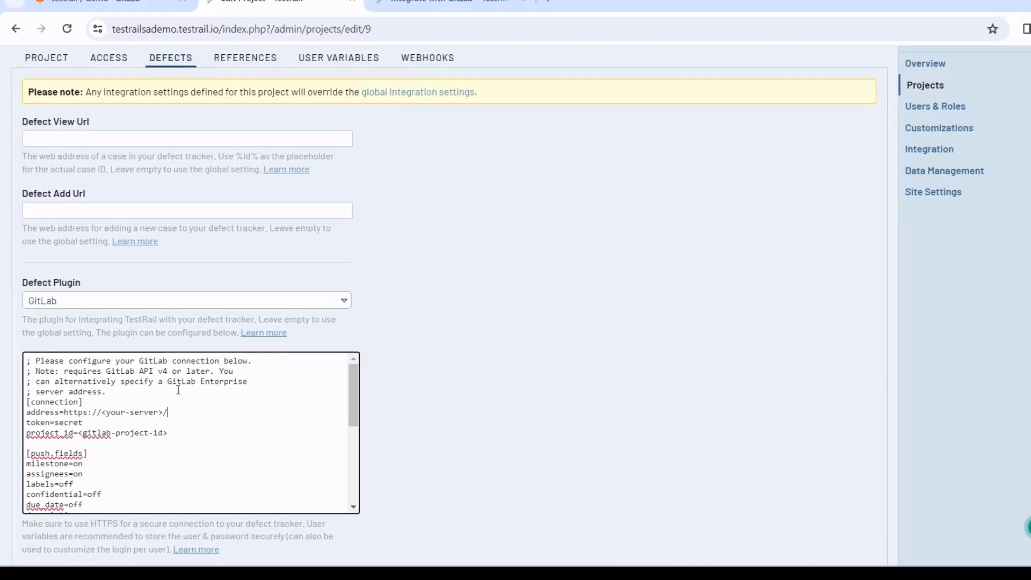
pyautogui.click(109, 2)
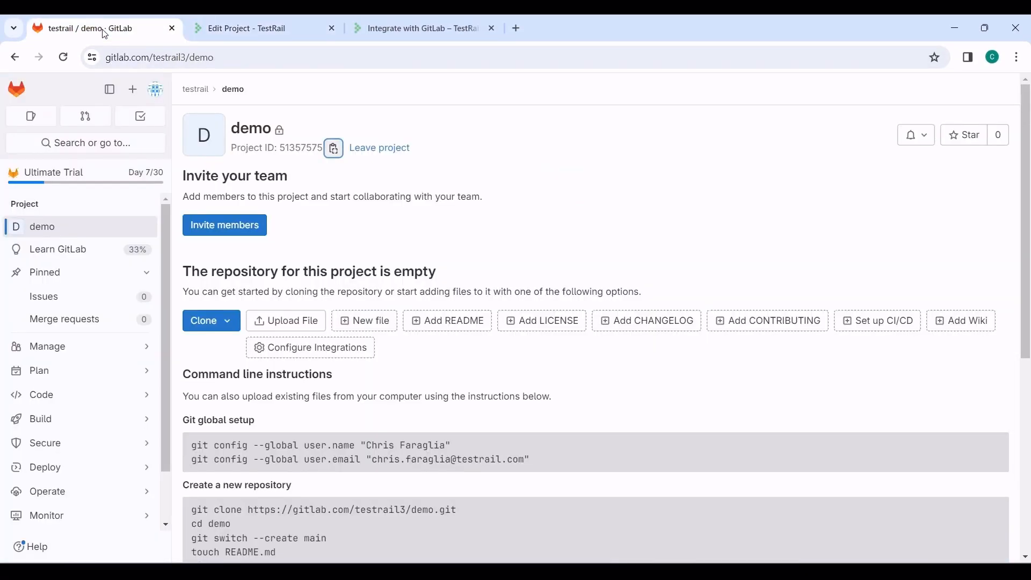
pyautogui.click(203, 59)
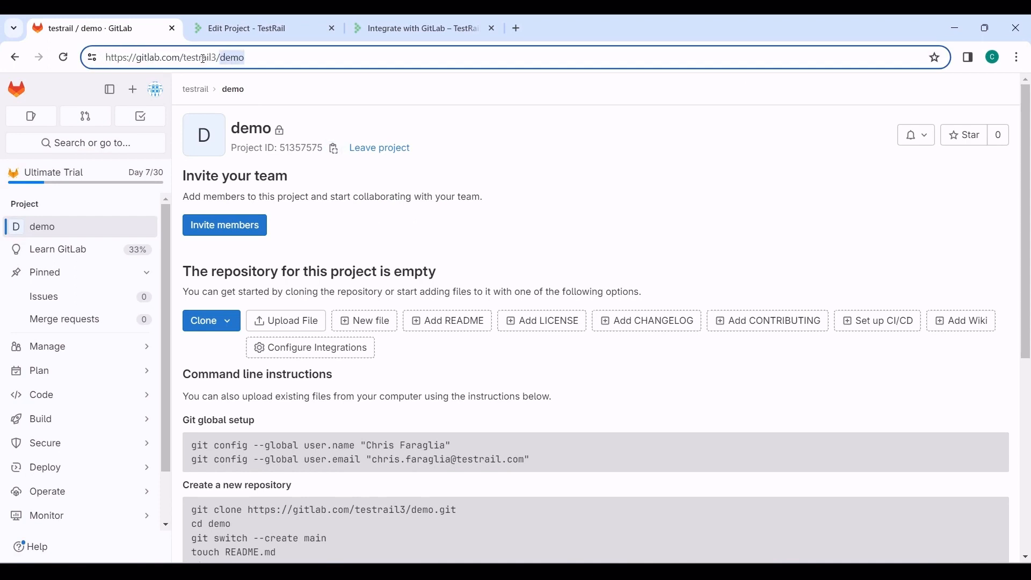
pyautogui.moveTo(184, 57); pyautogui.dragTo(104, 57)
pyautogui.hotkey('ctrl', 'c')
pyautogui.click(215, 27)
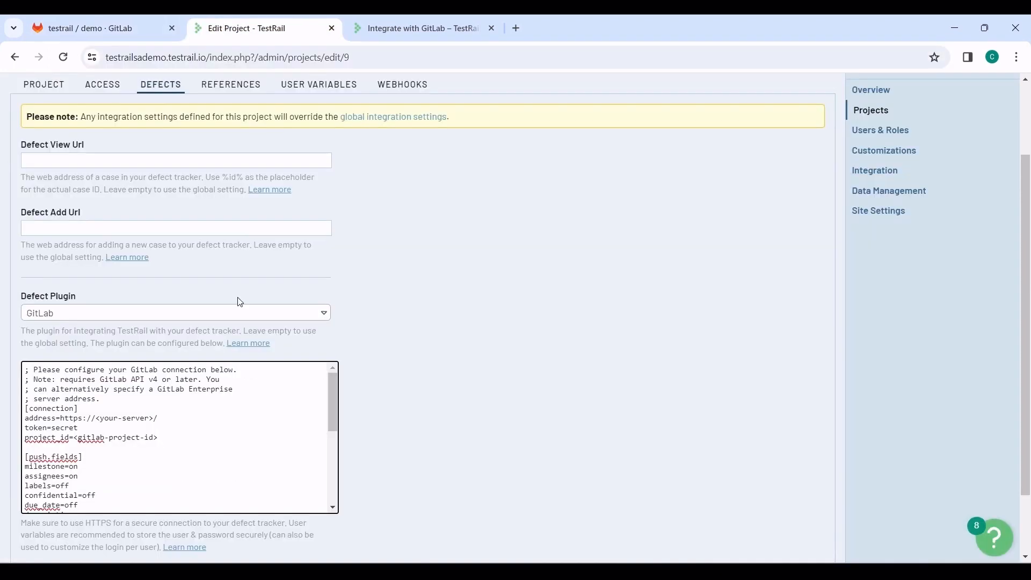
pyautogui.moveTo(171, 419); pyautogui.dragTo(60, 418)
pyautogui.hotkey('ctrl', 'v')
pyautogui.doubleClick(63, 428)
pyautogui.press('BackSpace')
pyautogui.click(102, 30)
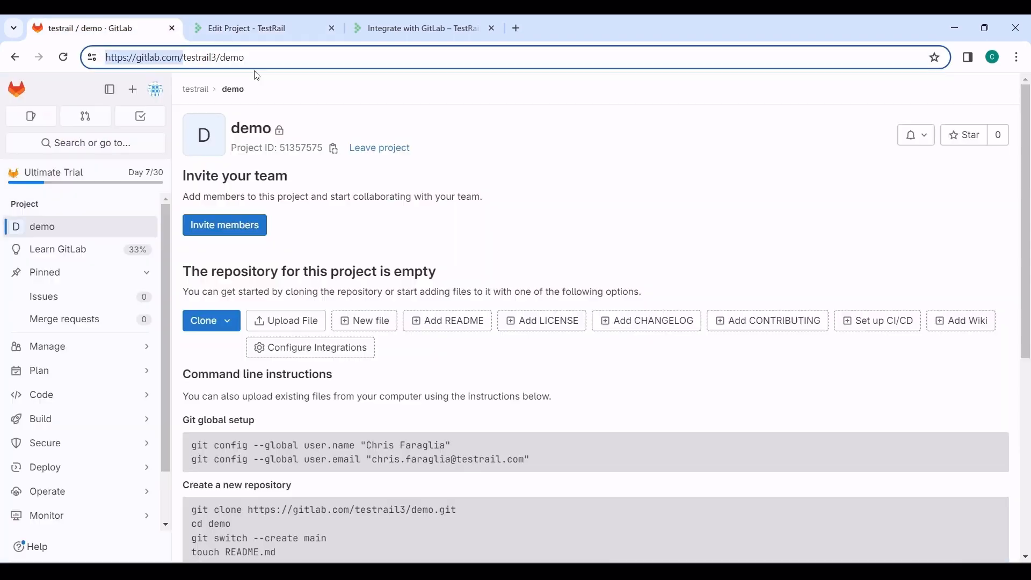
# Start a new GitLab project access token named TestRail
pyautogui.scroll(-2, 110, 373)
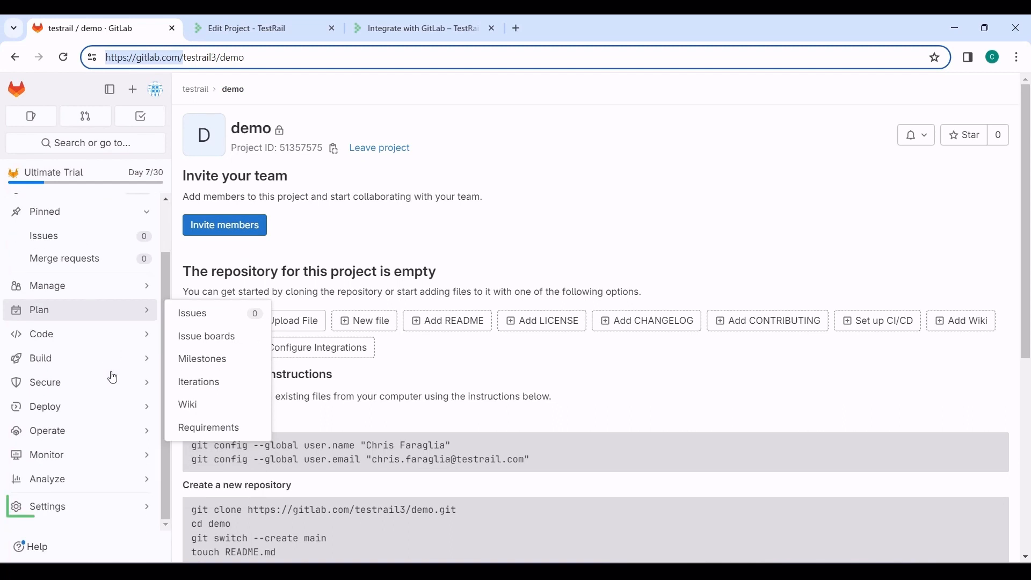
pyautogui.moveTo(88, 502)
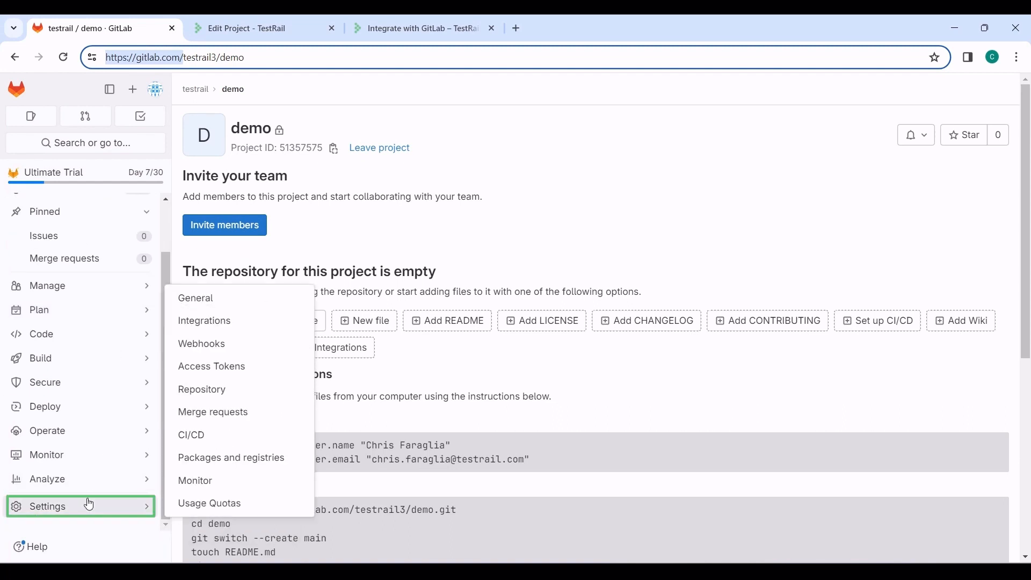
pyautogui.click(240, 369)
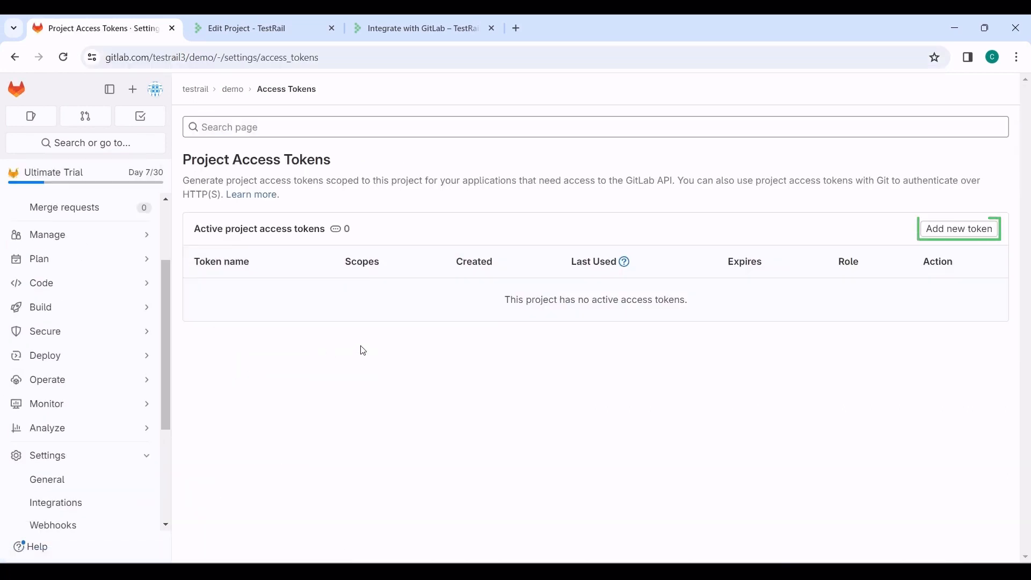
pyautogui.click(978, 237)
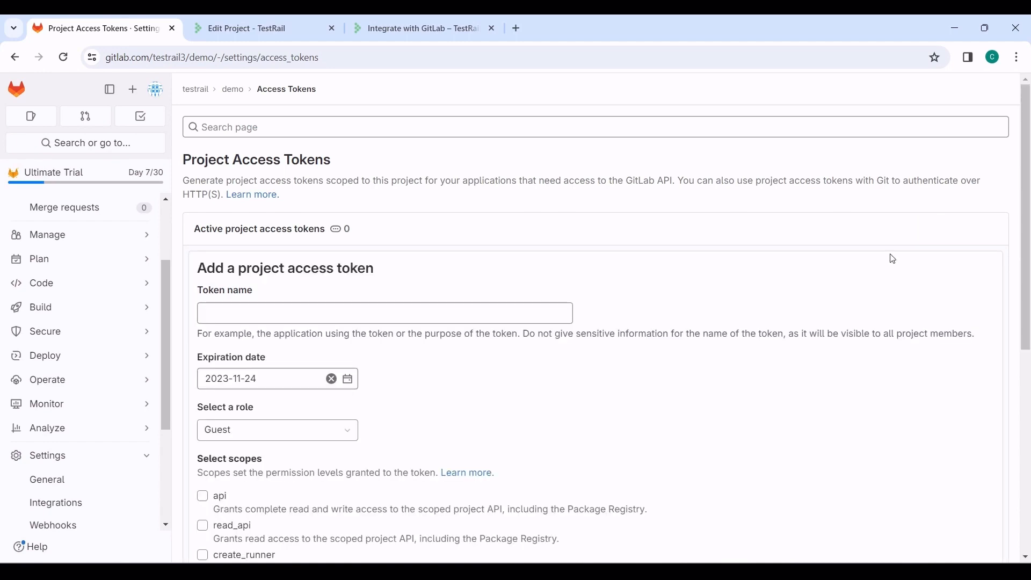
pyautogui.click(483, 310)
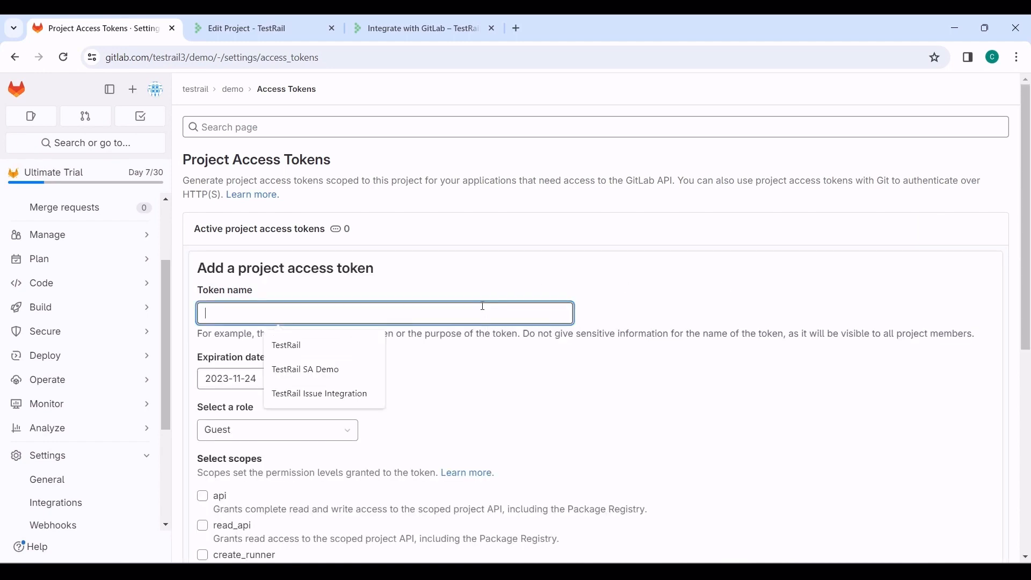
pyautogui.click(333, 350)
pyautogui.press('Tab')
pyautogui.click(442, 414)
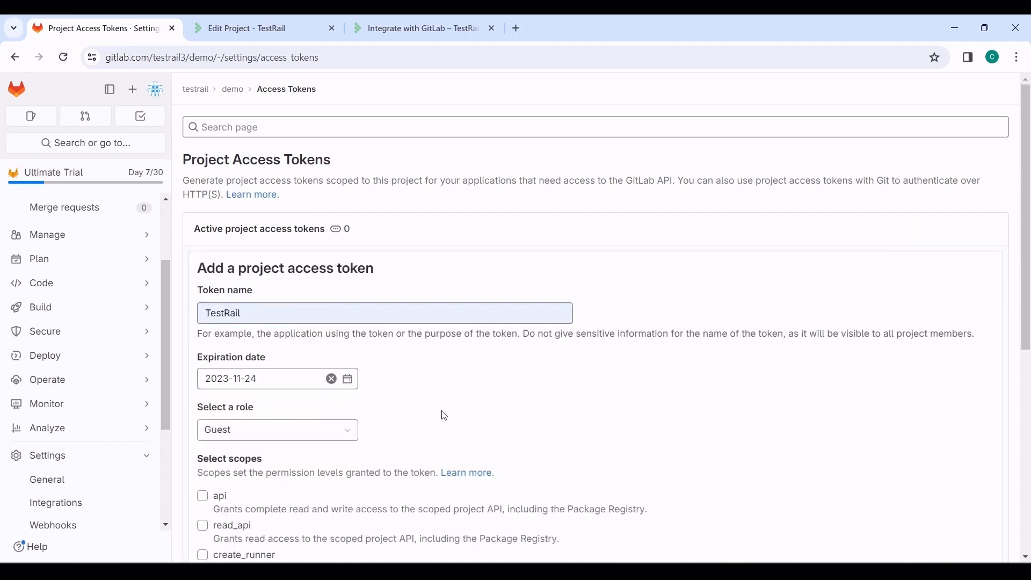
pyautogui.scroll(-3, 444, 416)
pyautogui.scroll(-1, 443, 417)
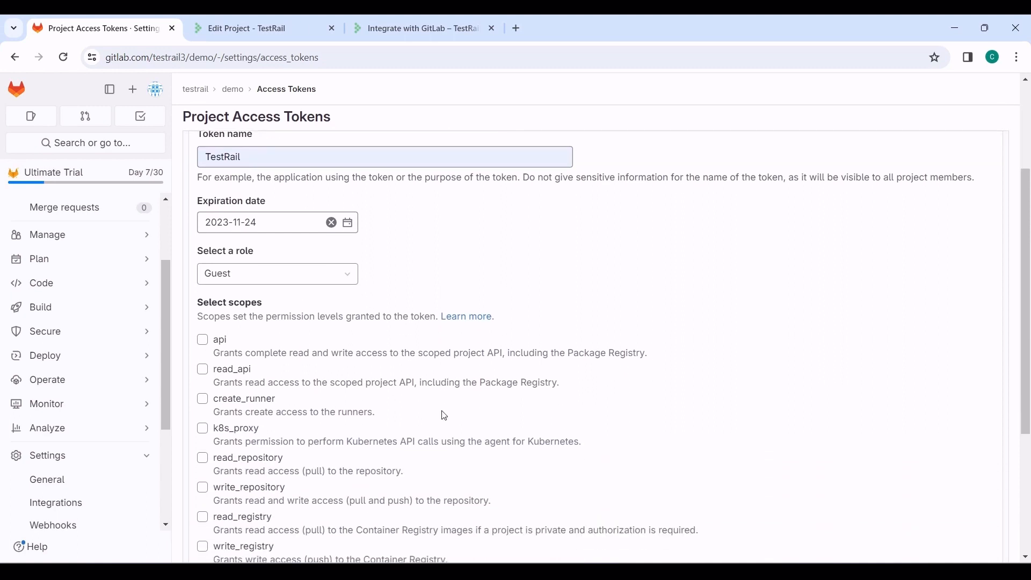
# Give the token the Maintainer role with api and read_api scopes, create it, and copy it
pyautogui.click(340, 278)
pyautogui.click(332, 328)
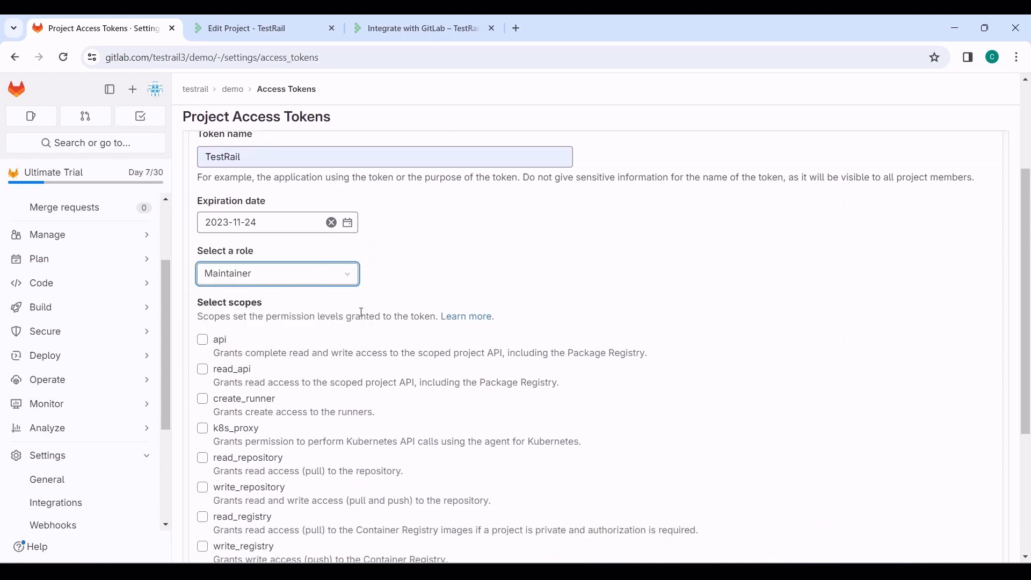
pyautogui.scroll(-2, 458, 286)
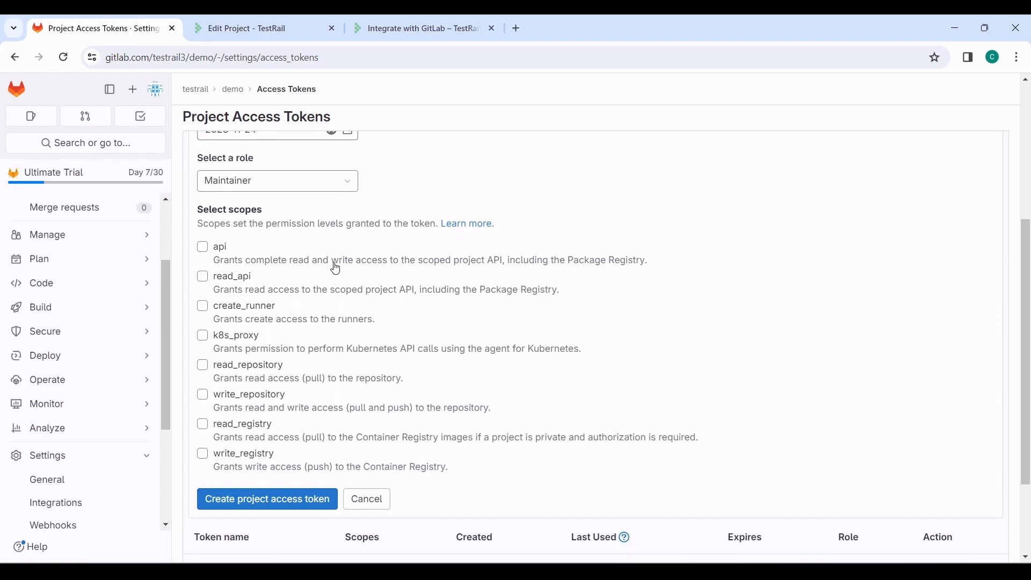
pyautogui.click(203, 249)
pyautogui.click(203, 277)
pyautogui.scroll(-2, 401, 309)
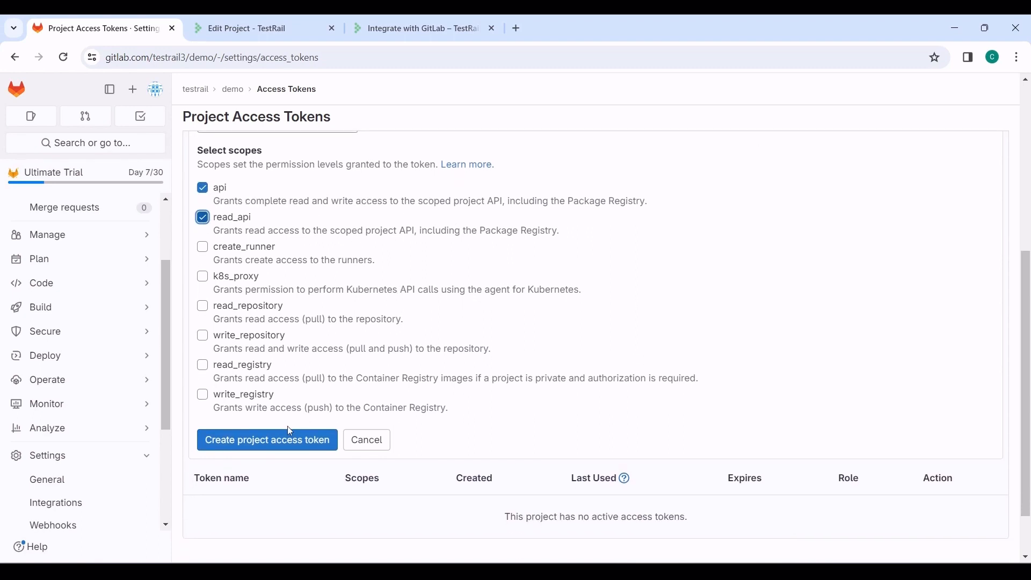
pyautogui.click(277, 440)
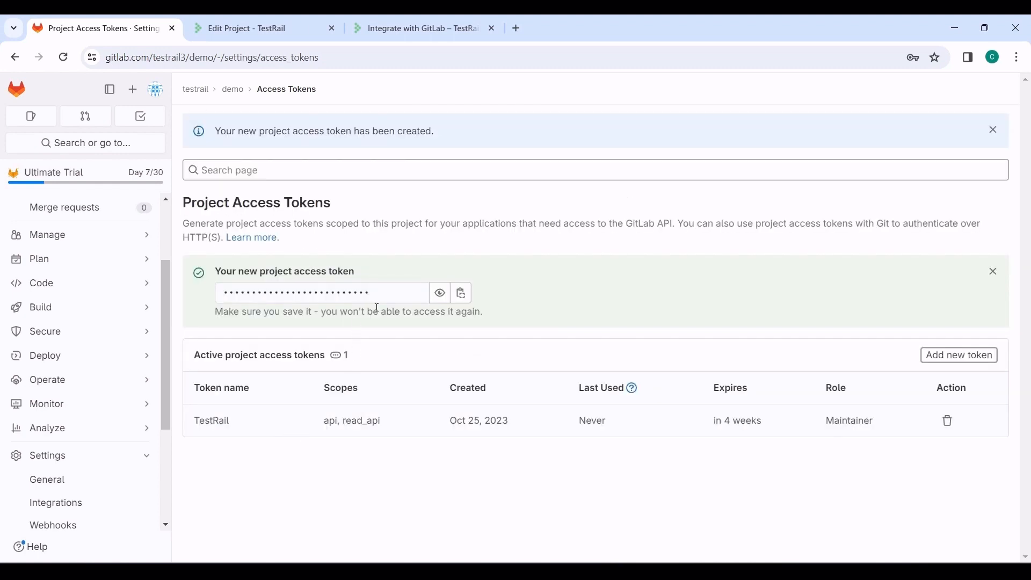
pyautogui.click(464, 299)
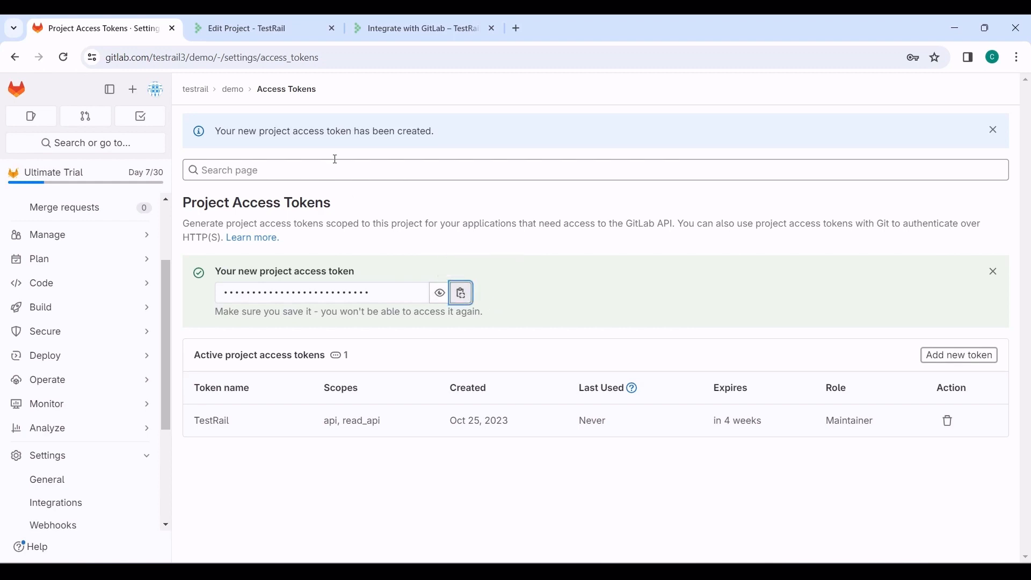
pyautogui.click(266, 29)
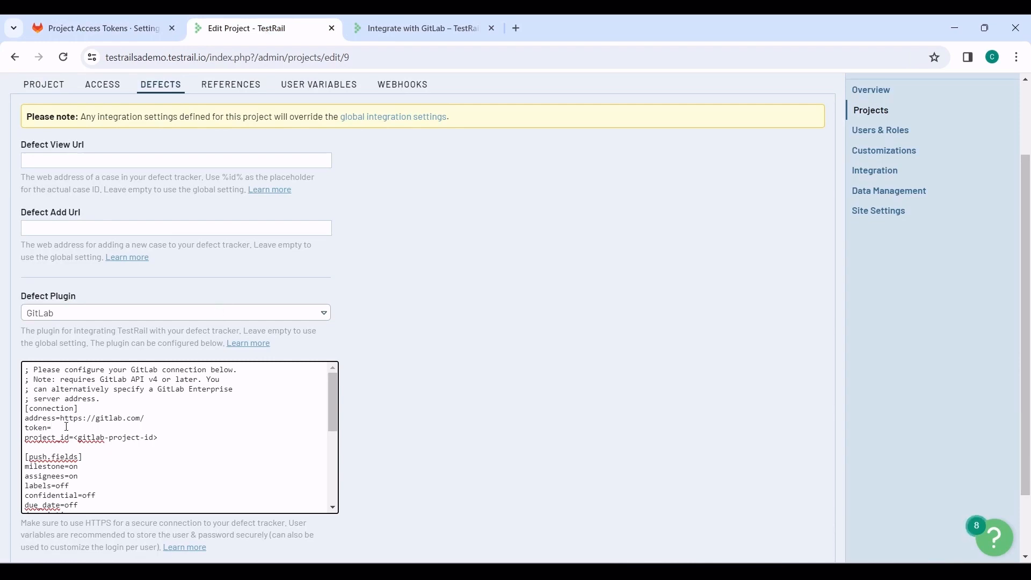
# Paste the access token after token= and clear the project_id placeholder
pyautogui.hotkey('ctrl', 'v')
pyautogui.moveTo(158, 438); pyautogui.dragTo(82, 442)
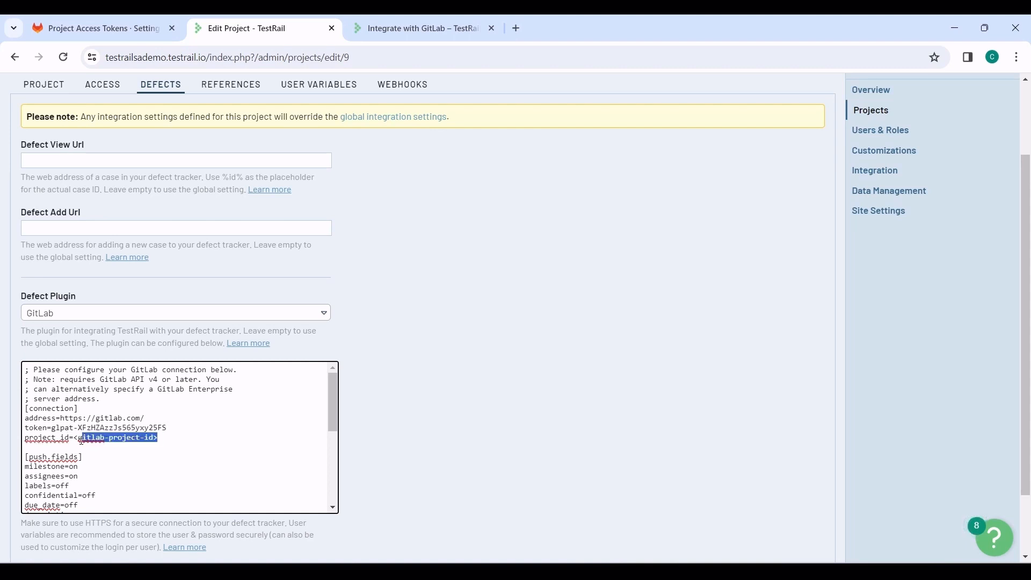
pyautogui.press('BackSpace')
# Copy the demo project's ID 51357575 from GitLab and paste it after project_id=
pyautogui.click(111, 31)
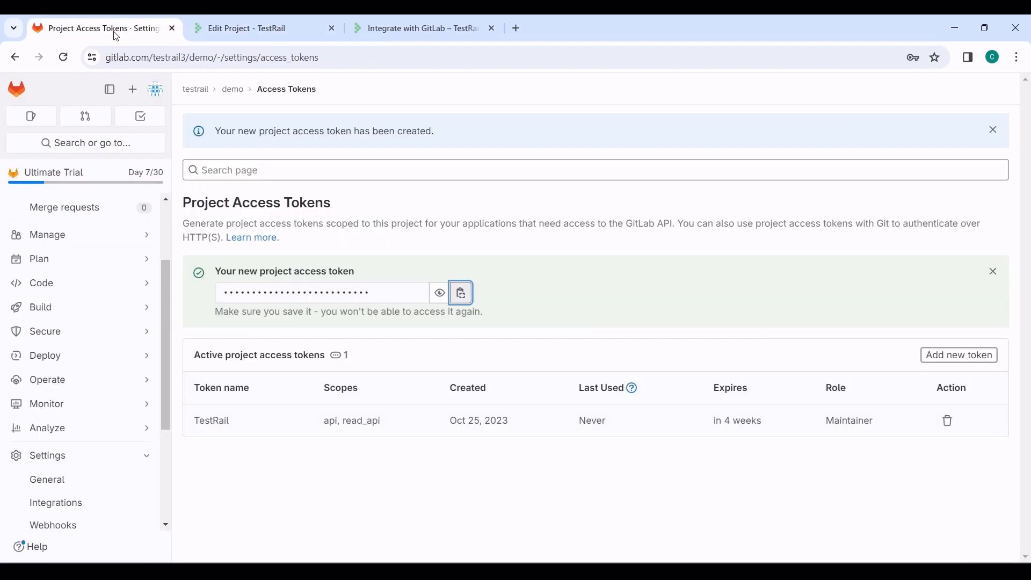
pyautogui.click(235, 90)
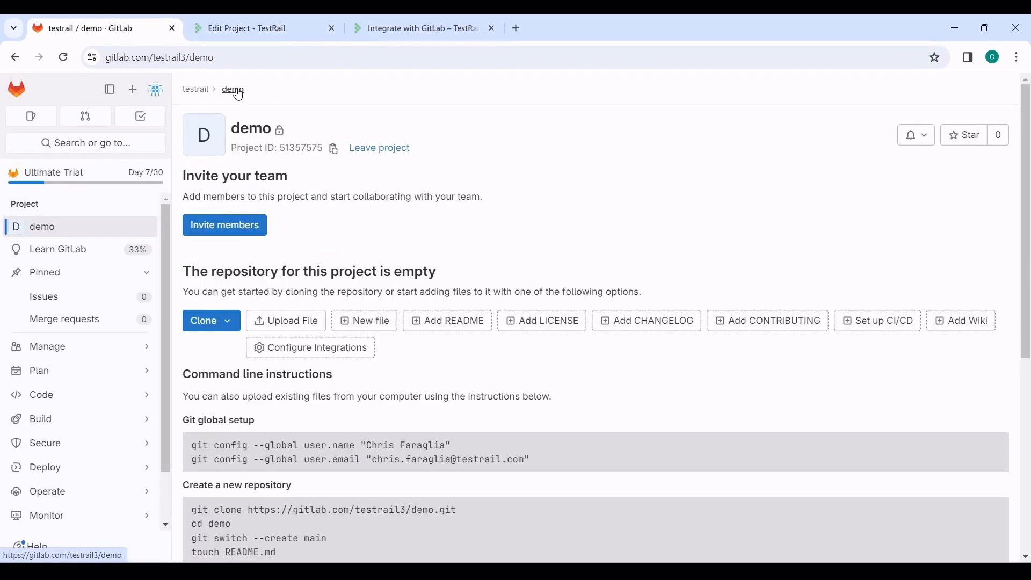
pyautogui.doubleClick(308, 148)
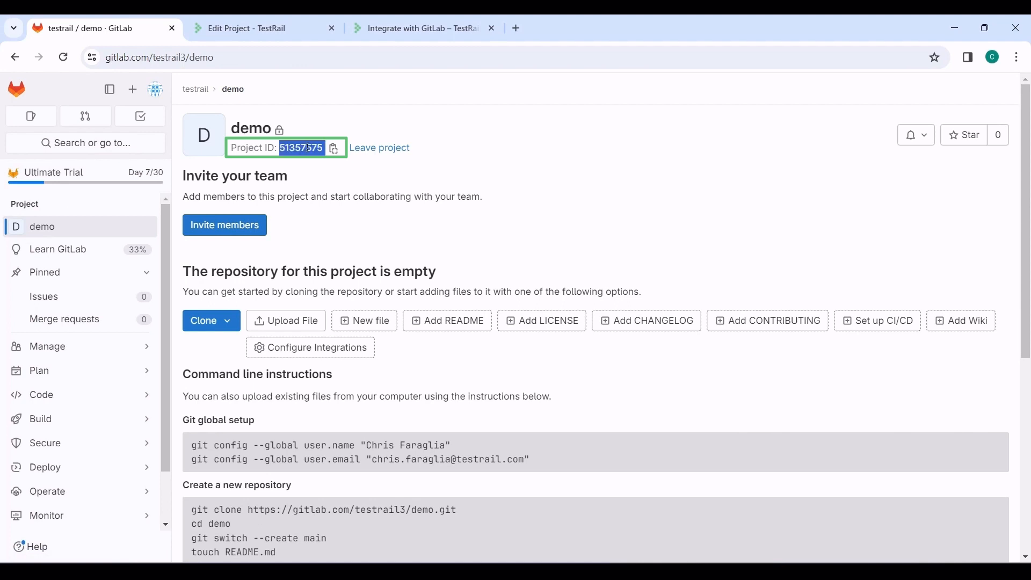
pyautogui.click(334, 151)
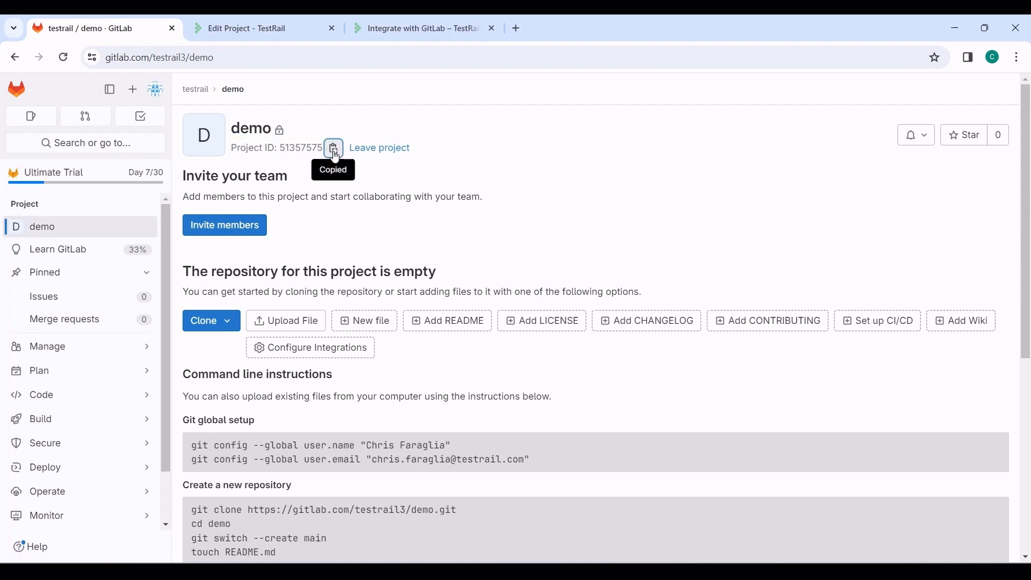
pyautogui.click(263, 28)
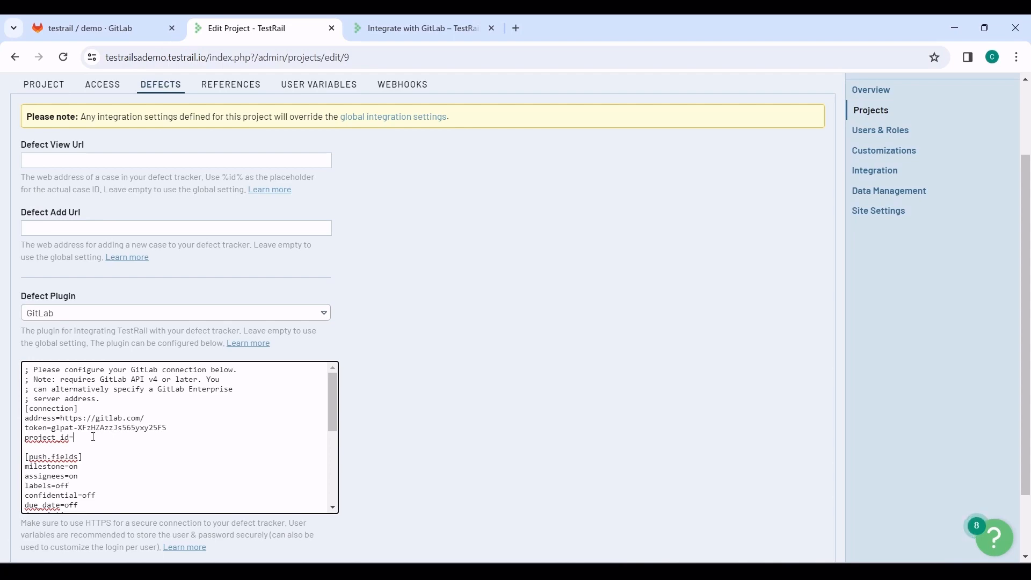
pyautogui.hotkey('ctrl', 'v')
pyautogui.doubleClick(139, 401)
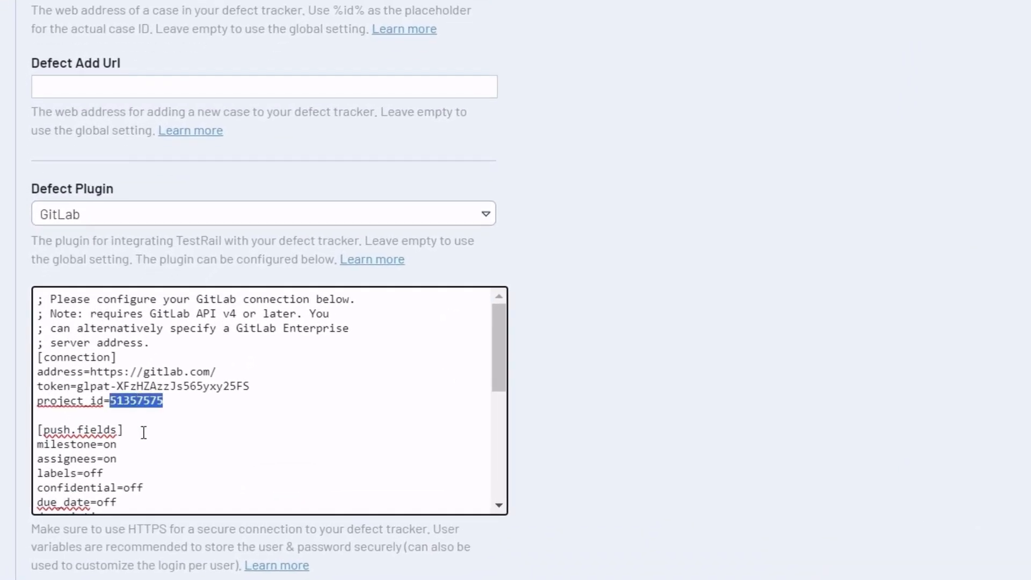
pyautogui.click(143, 430)
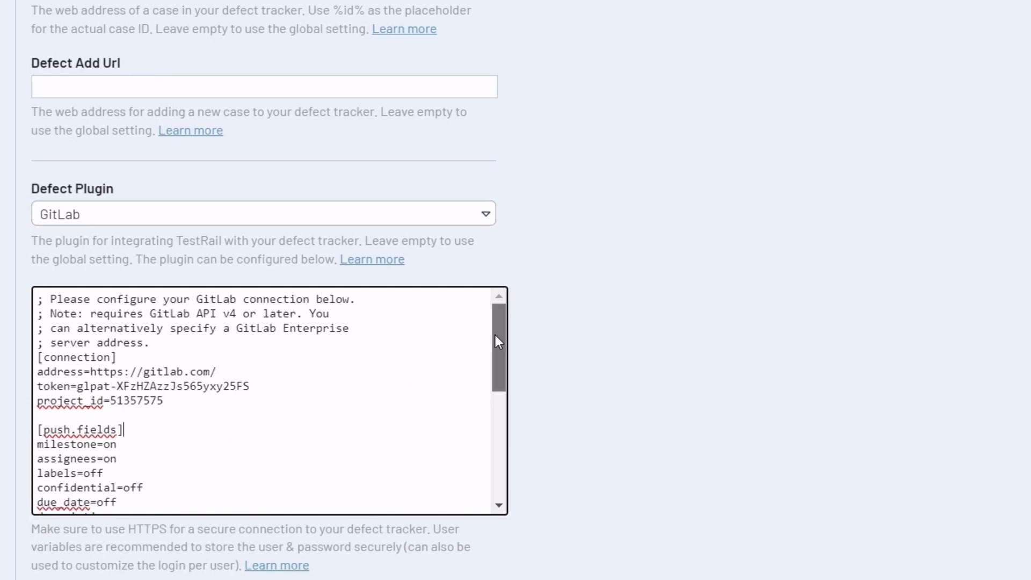
pyautogui.moveTo(495, 335); pyautogui.dragTo(469, 450)
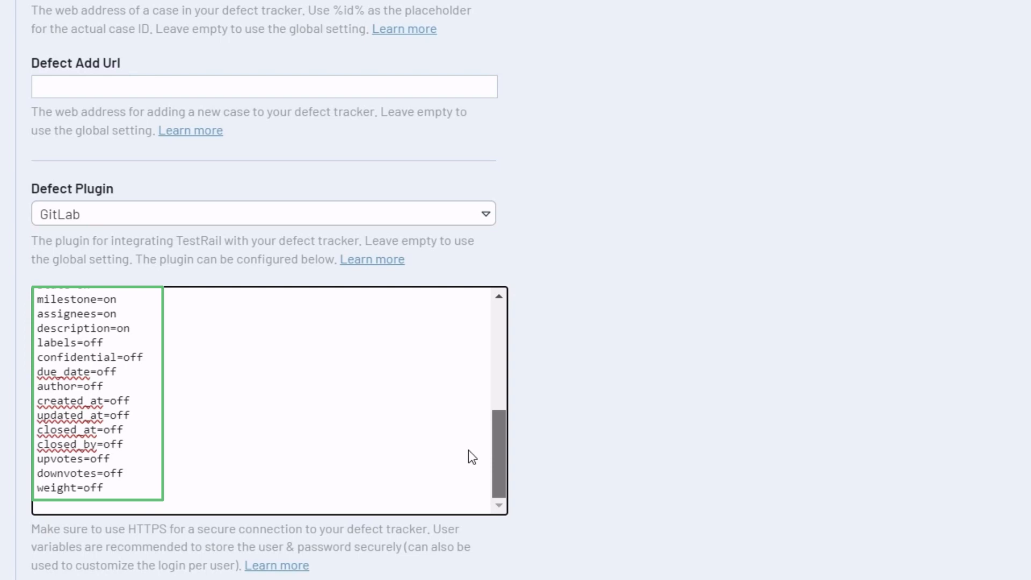
pyautogui.scroll(8, 471, 430)
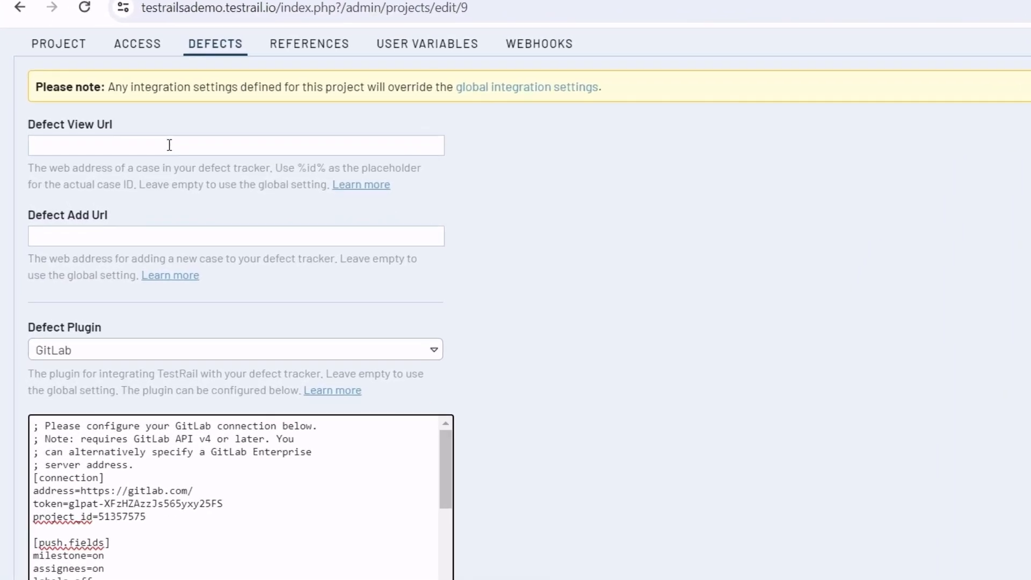
# Paste the GitLab issue view address into Defect View Url and check it against GitLab's URL
pyautogui.click(127, 160)
pyautogui.hotkey('ctrl', 'v')
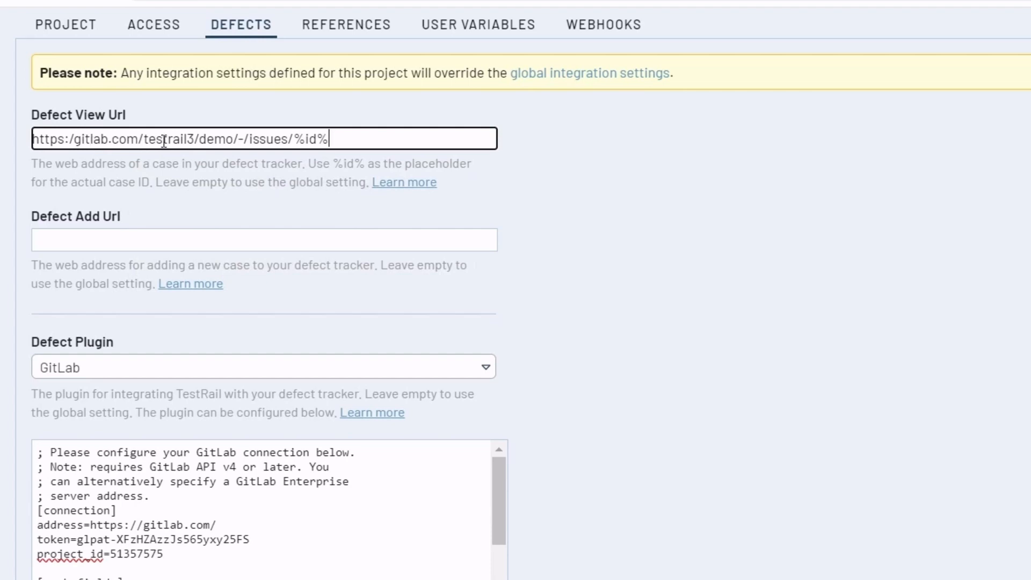
pyautogui.doubleClick(167, 140)
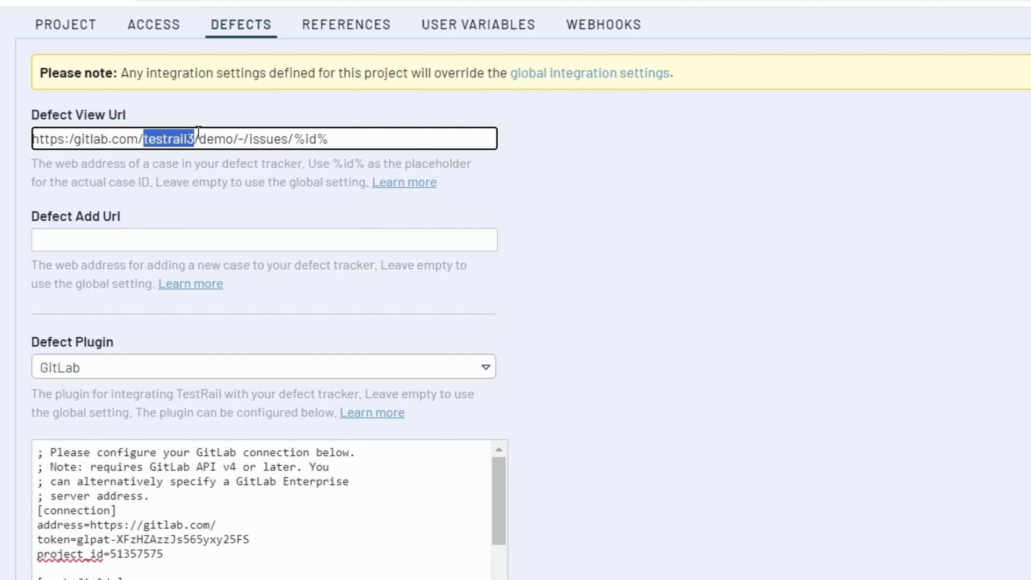
pyautogui.doubleClick(218, 139)
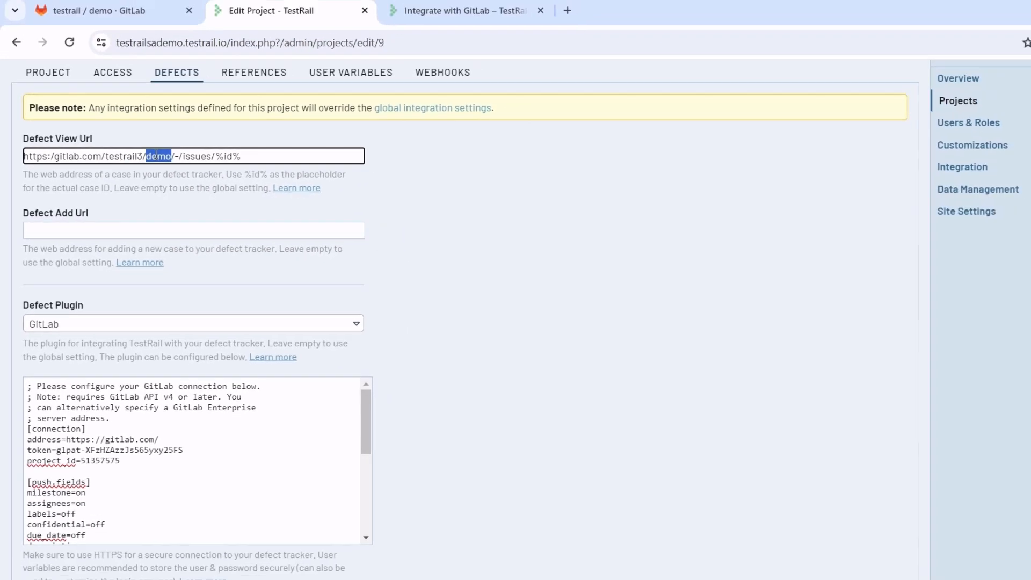
pyautogui.click(129, 11)
pyautogui.click(178, 42)
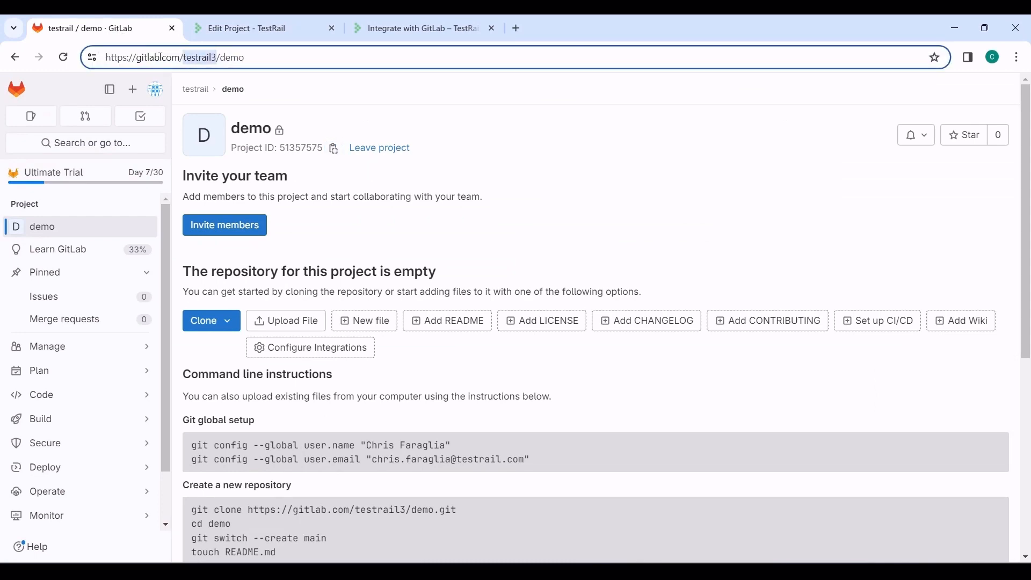
pyautogui.doubleClick(234, 58)
pyautogui.click(236, 23)
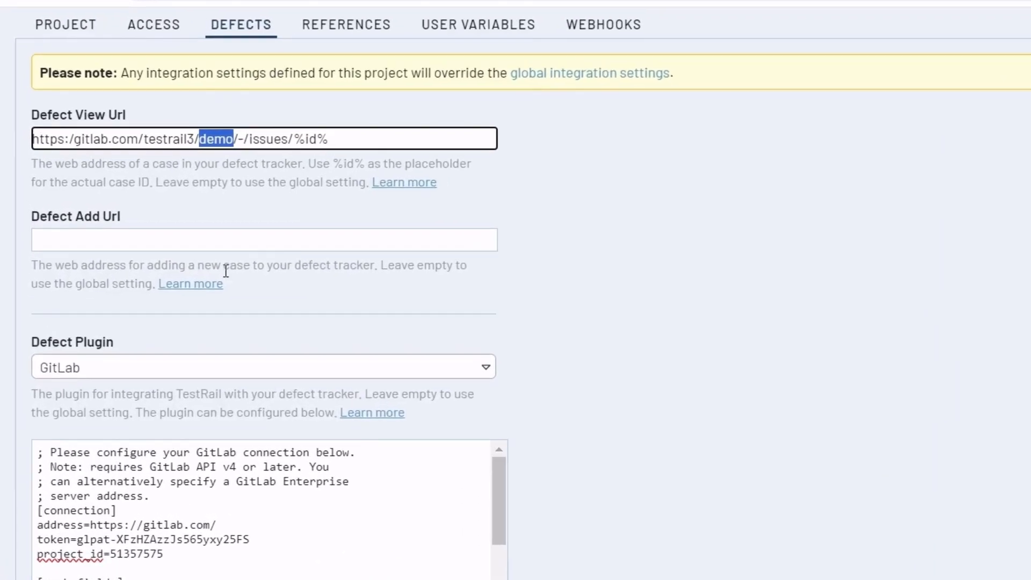
# Set Defect Add Url to the testrail3/demo new-issue address and save the project
pyautogui.click(165, 241)
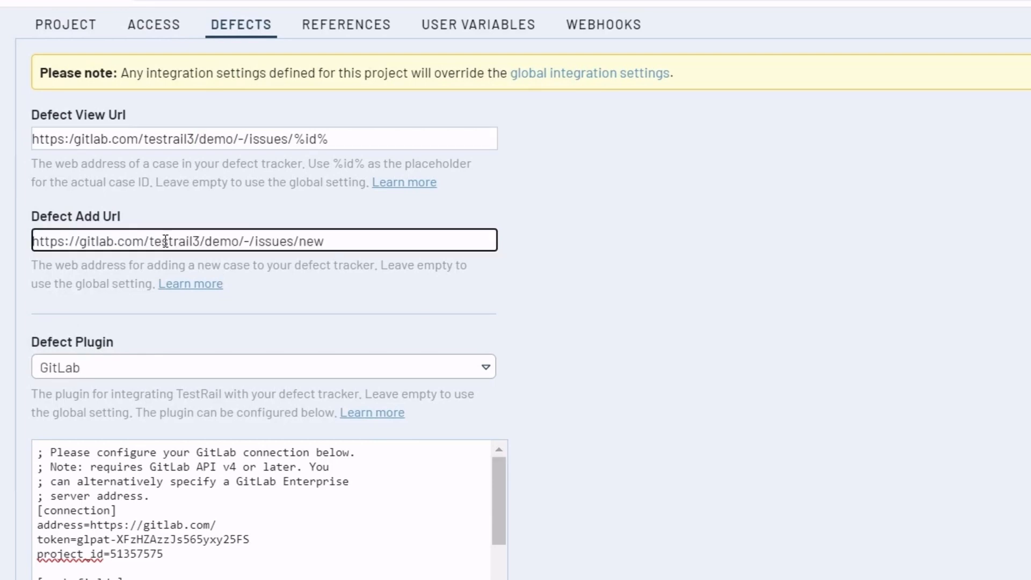
pyautogui.doubleClick(165, 242)
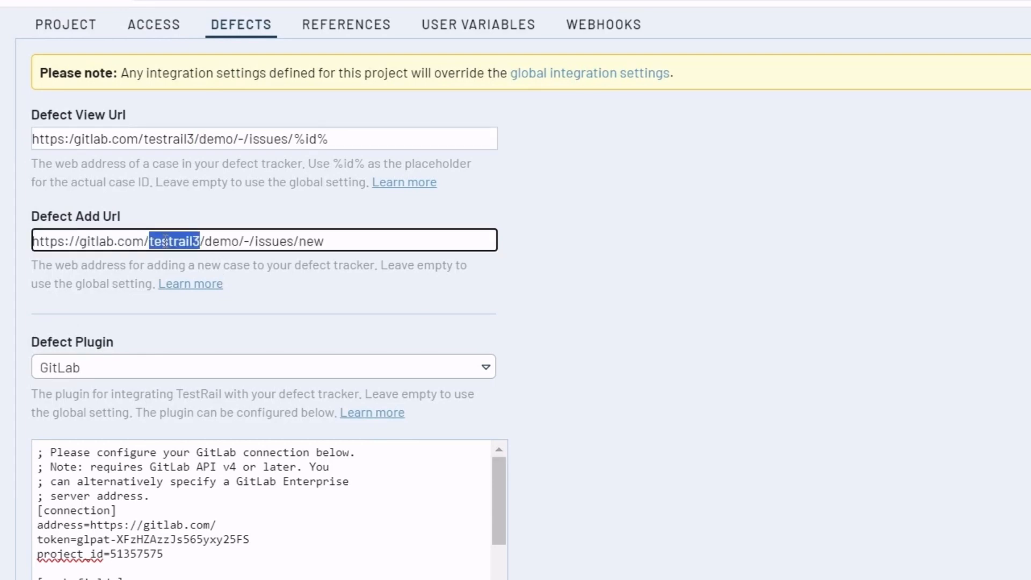
pyautogui.doubleClick(228, 241)
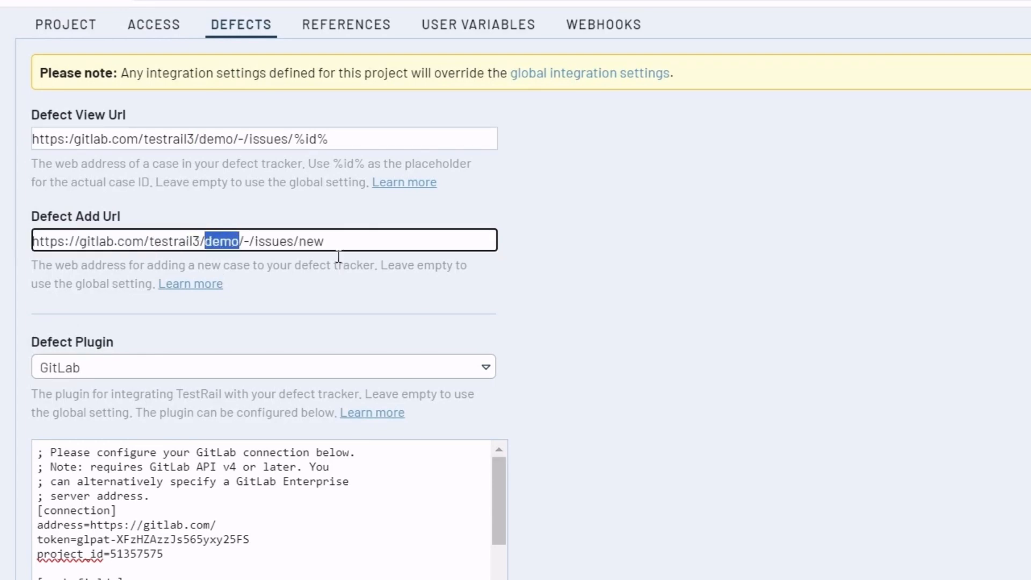
pyautogui.click(590, 312)
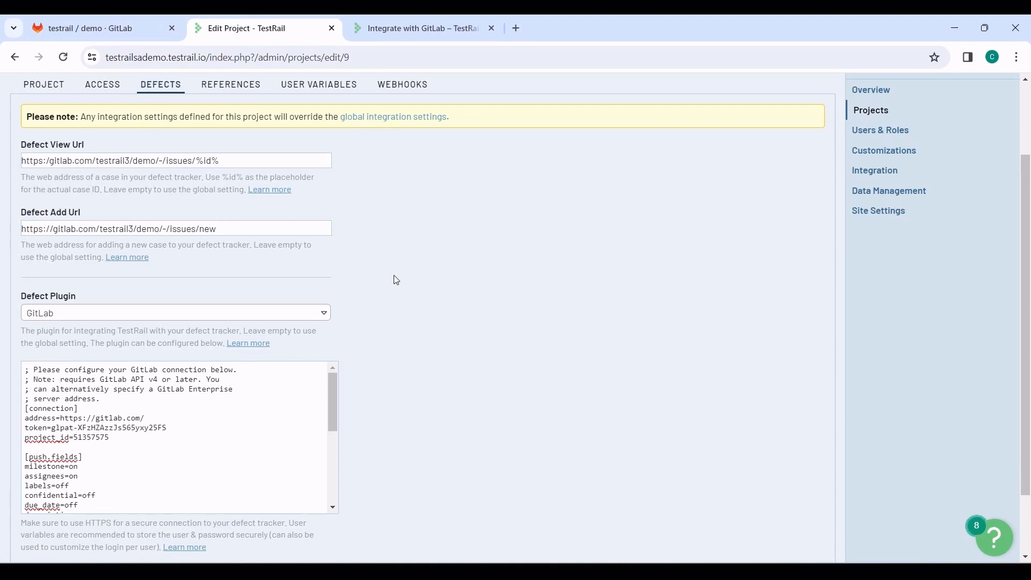
pyautogui.scroll(-3, 416, 282)
pyautogui.click(56, 534)
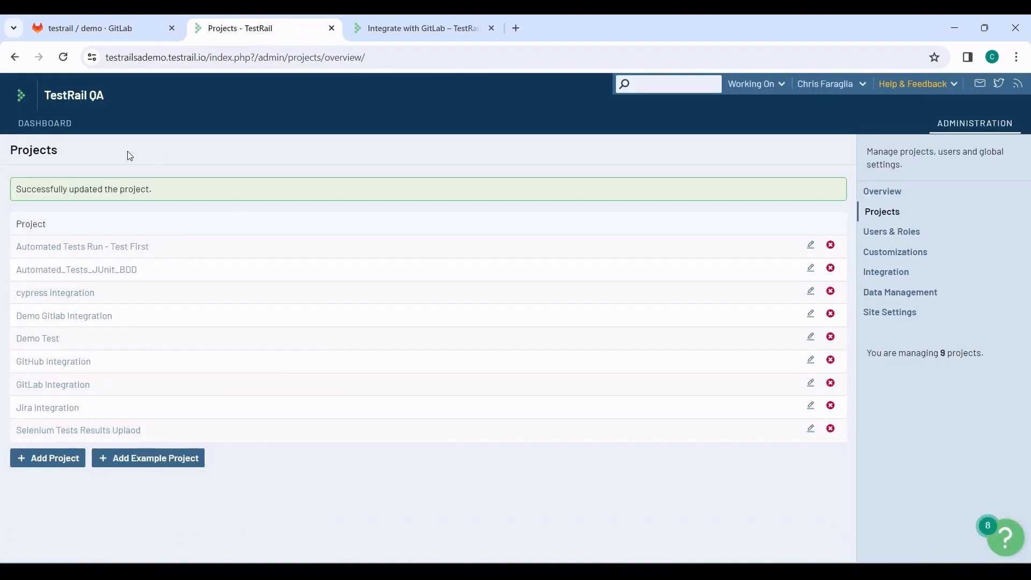
# From the dashboard, go to Demo Gitlab Integration's test runs and open Release_11_Regression
pyautogui.click(50, 131)
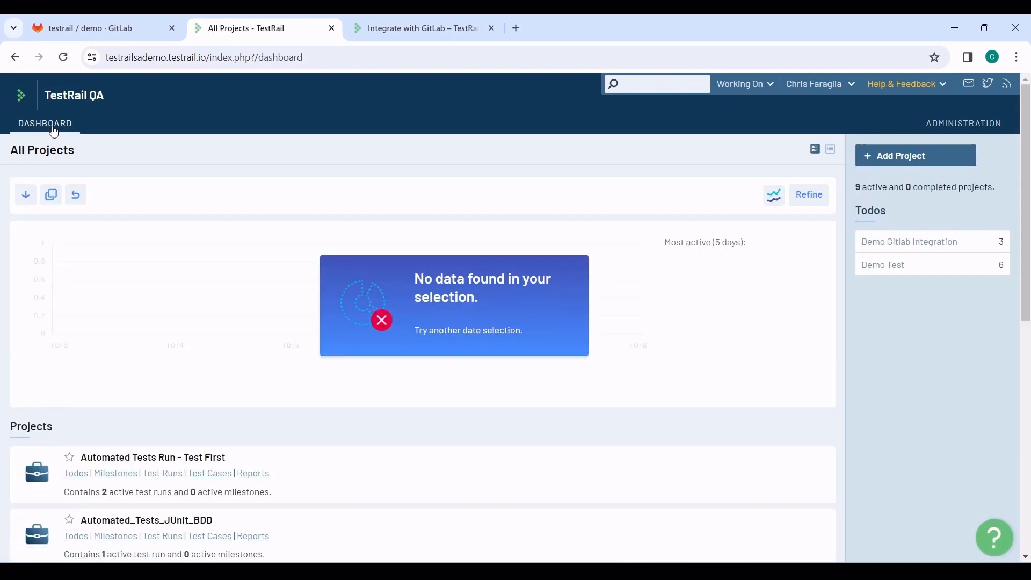
pyautogui.scroll(-1, 191, 270)
pyautogui.scroll(-4, 191, 270)
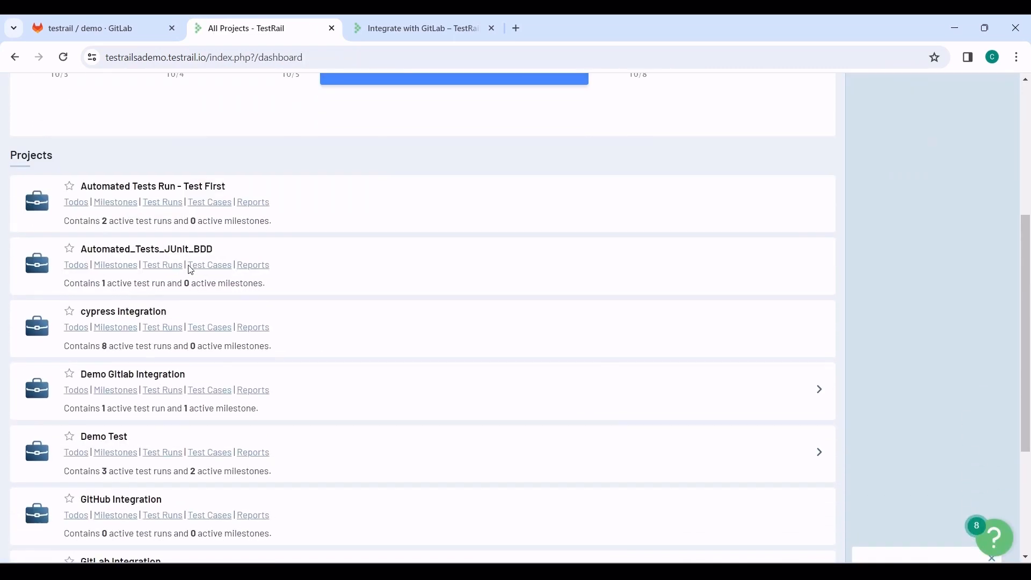
pyautogui.click(163, 391)
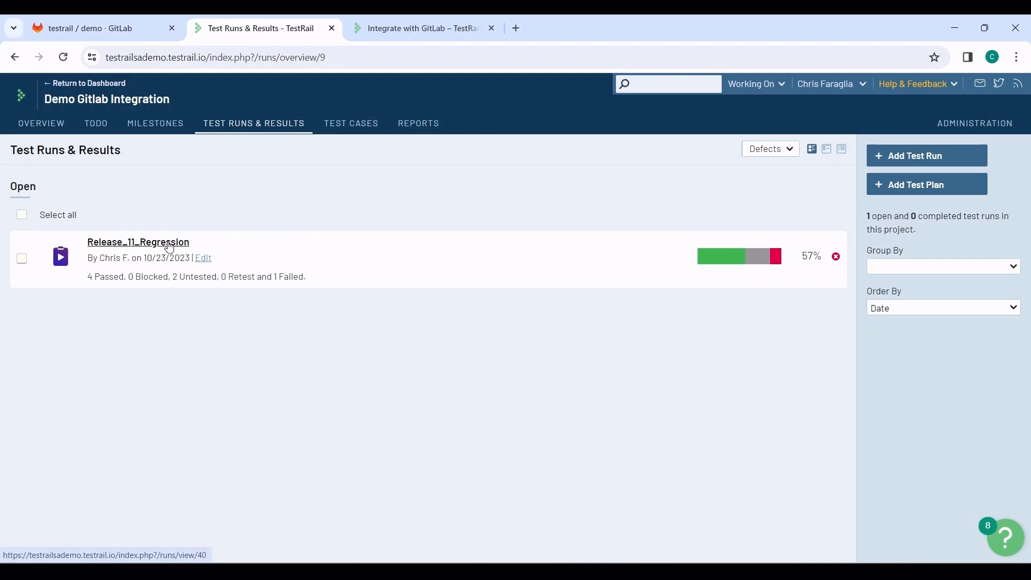
pyautogui.click(169, 247)
pyautogui.scroll(-6, 312, 339)
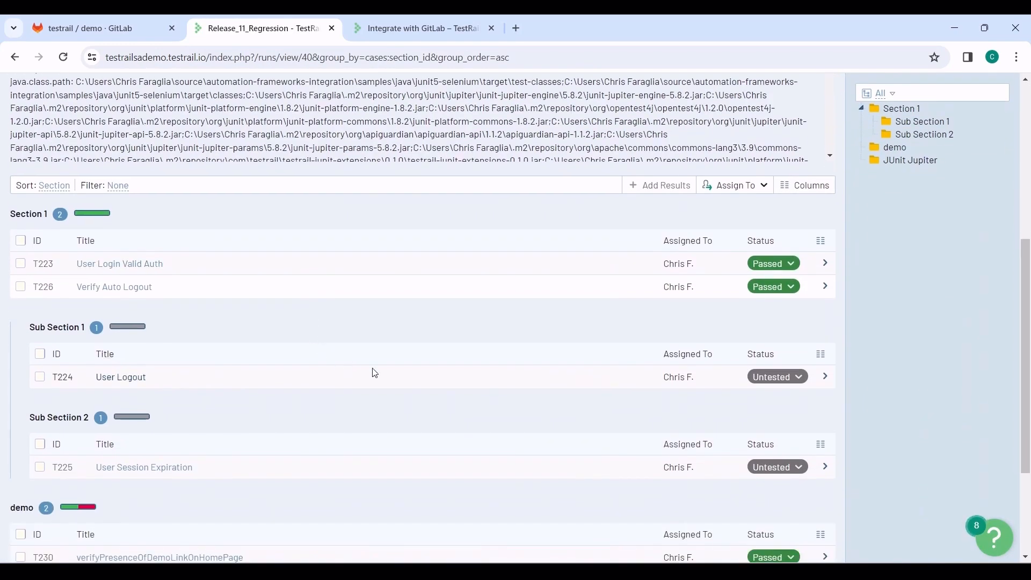
# Fail T224 User Logout, push GitLab defect 'Failed test: User Logout' (defect 6), and close the form
pyautogui.click(778, 380)
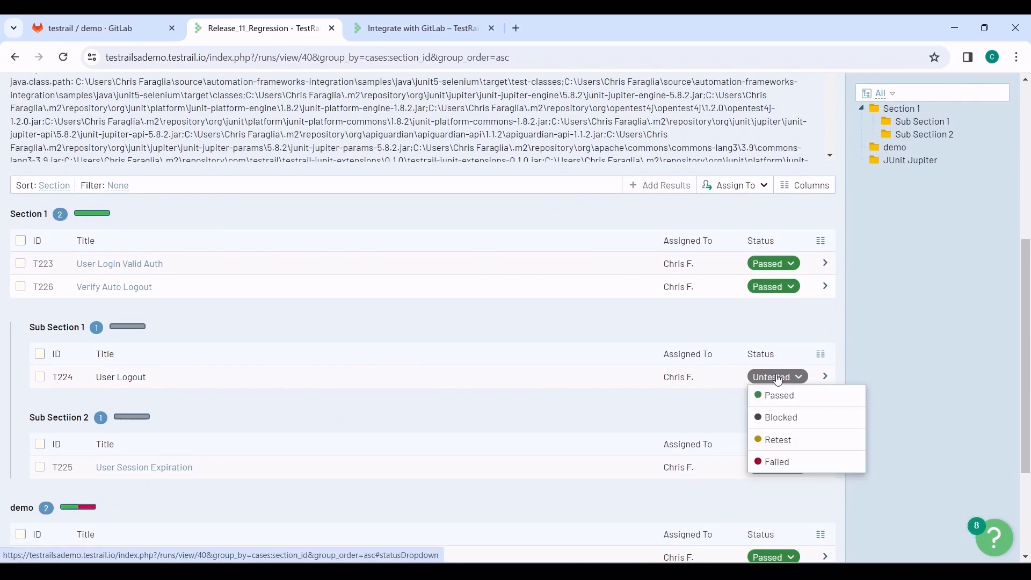
pyautogui.click(774, 463)
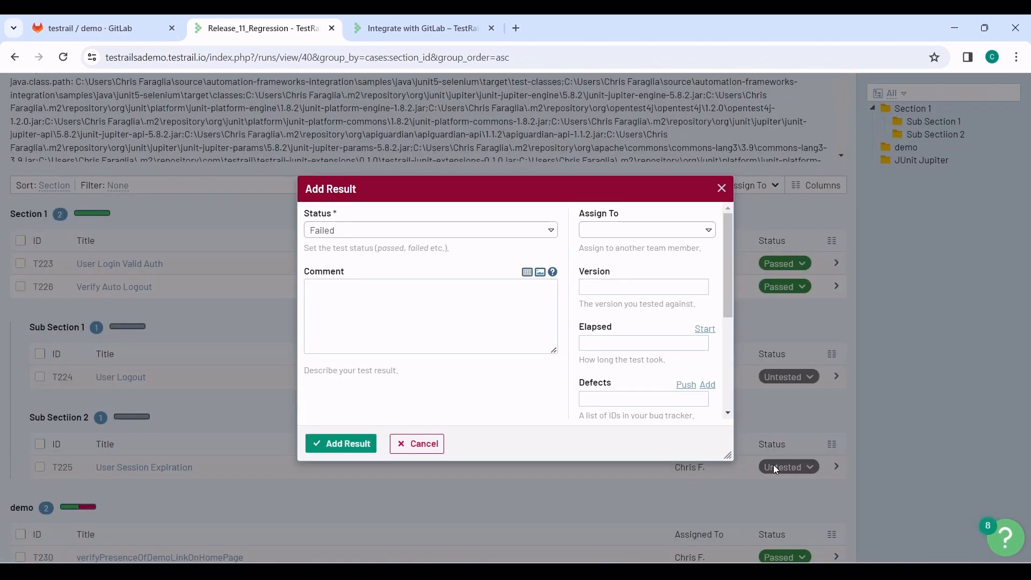
pyautogui.click(688, 385)
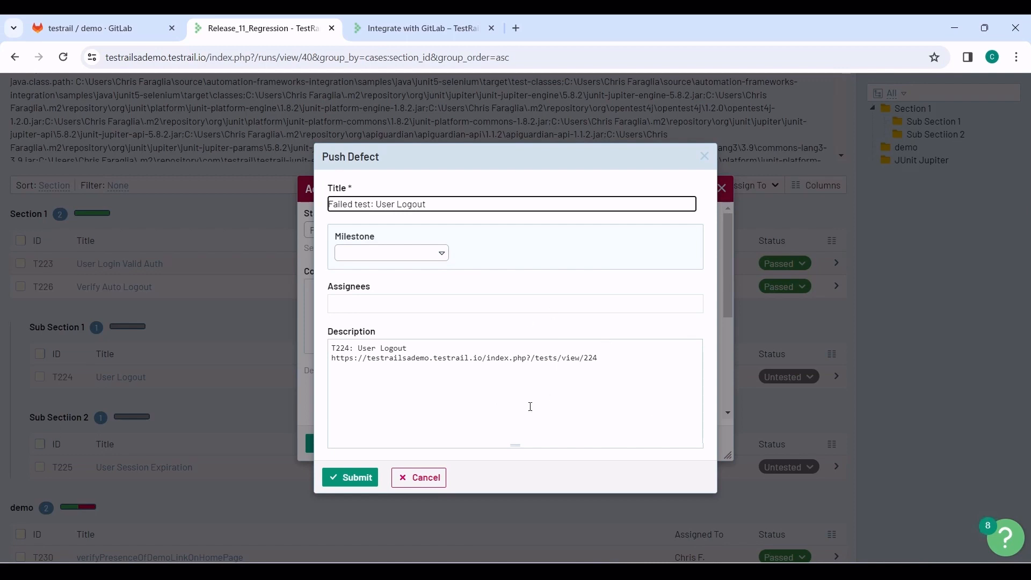
pyautogui.click(348, 477)
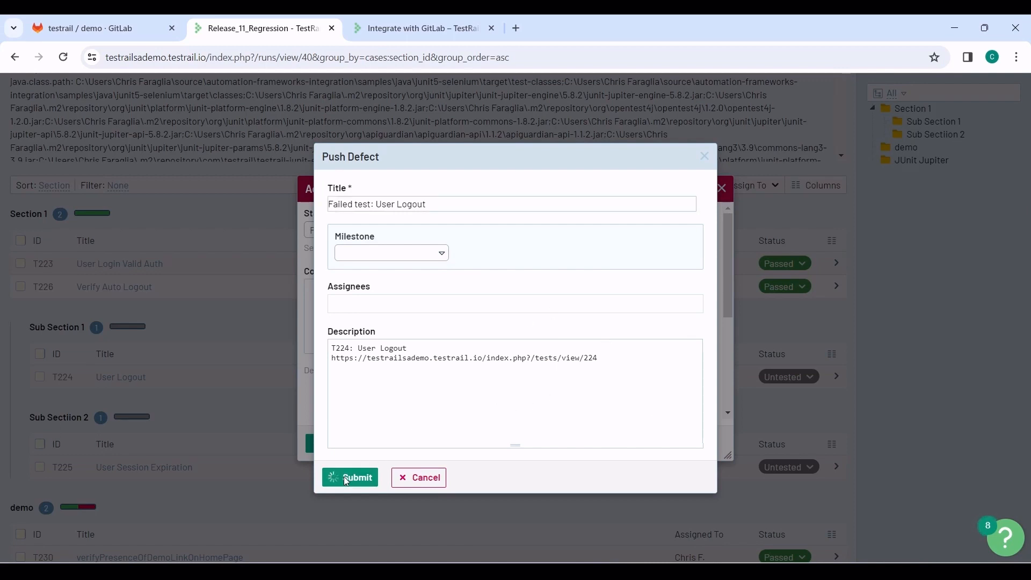
pyautogui.click(722, 188)
# Check GitLab issue #6 'Failed test: User Logout' in the Issues list, then return to the run
pyautogui.click(124, 29)
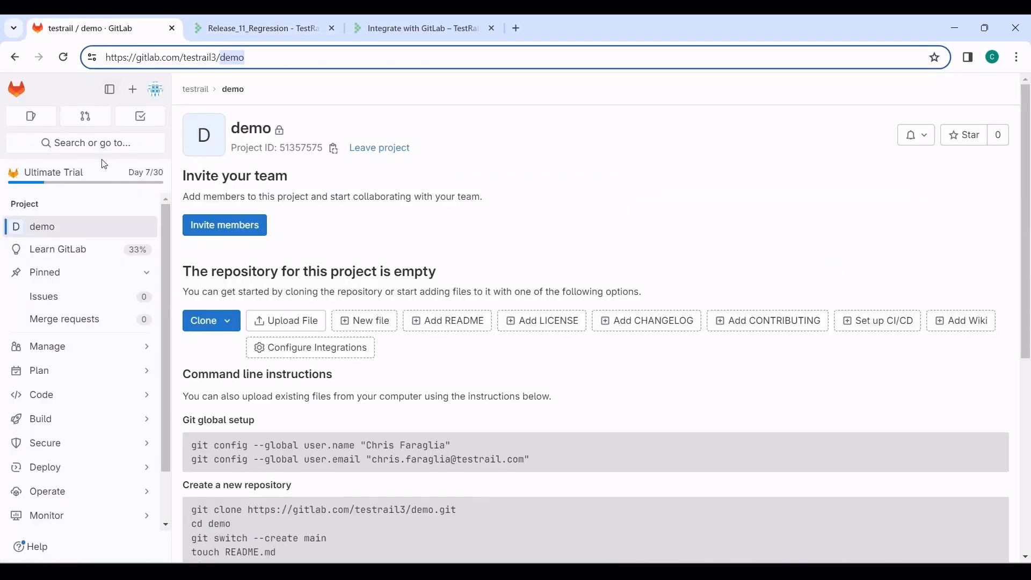
pyautogui.click(67, 299)
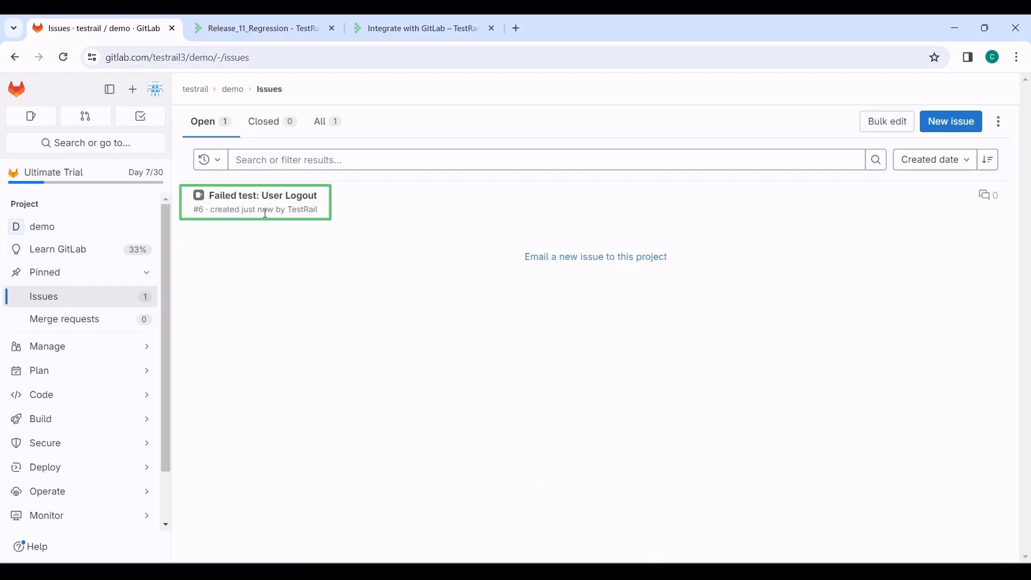
pyautogui.click(264, 196)
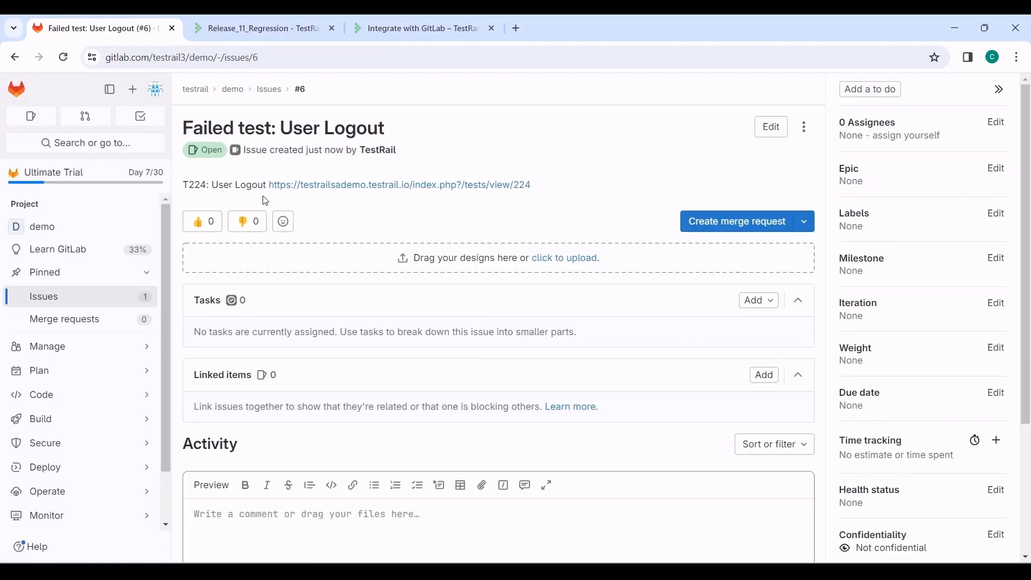
pyautogui.click(271, 25)
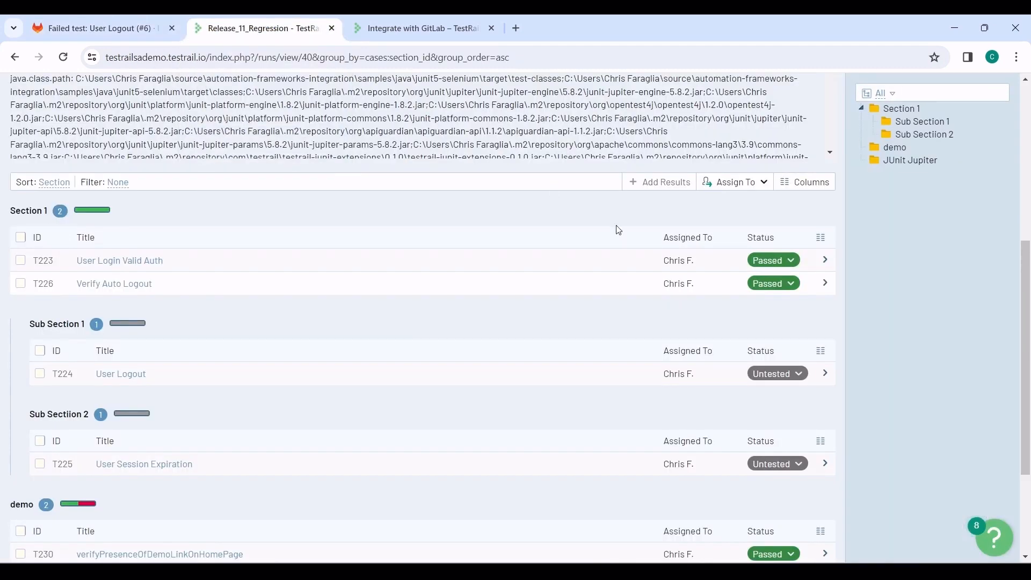
# Set T225 User Session Expiration's status to Failed, opening its Add Result form
pyautogui.click(782, 471)
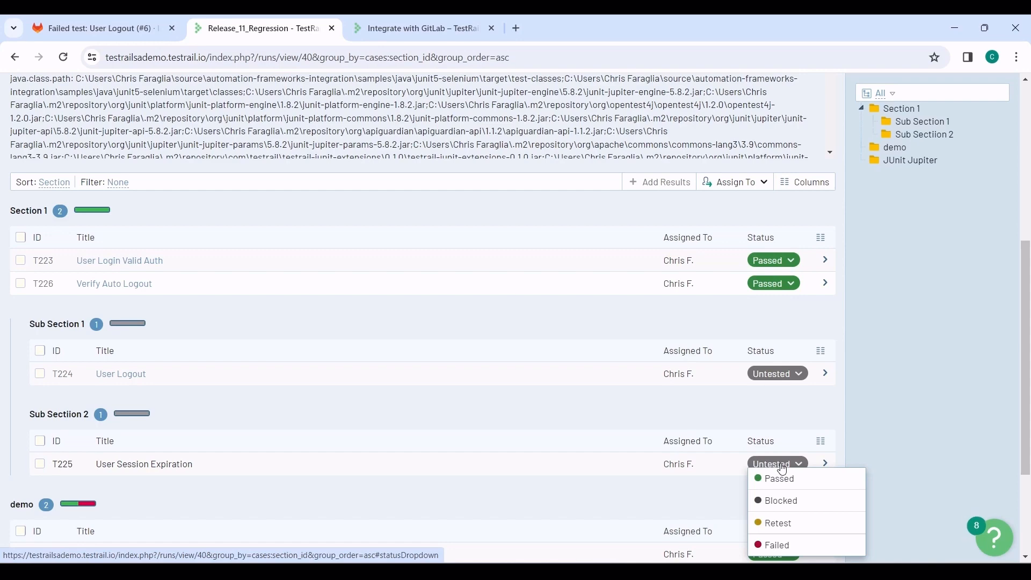
pyautogui.click(781, 546)
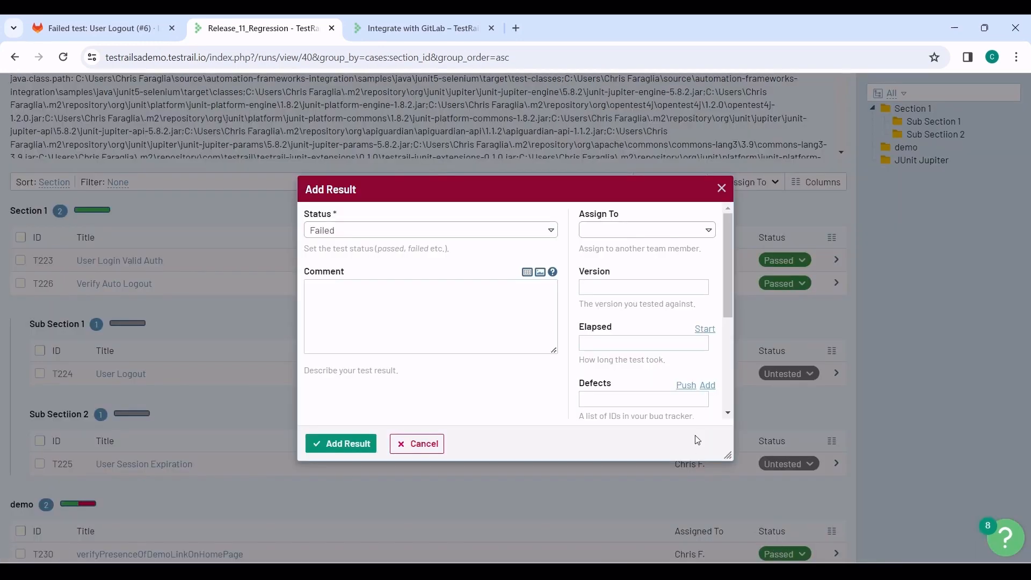
# Create GitLab issue 'Failed Authentication' with description 'test details...', then view the project's issues list
pyautogui.click(708, 386)
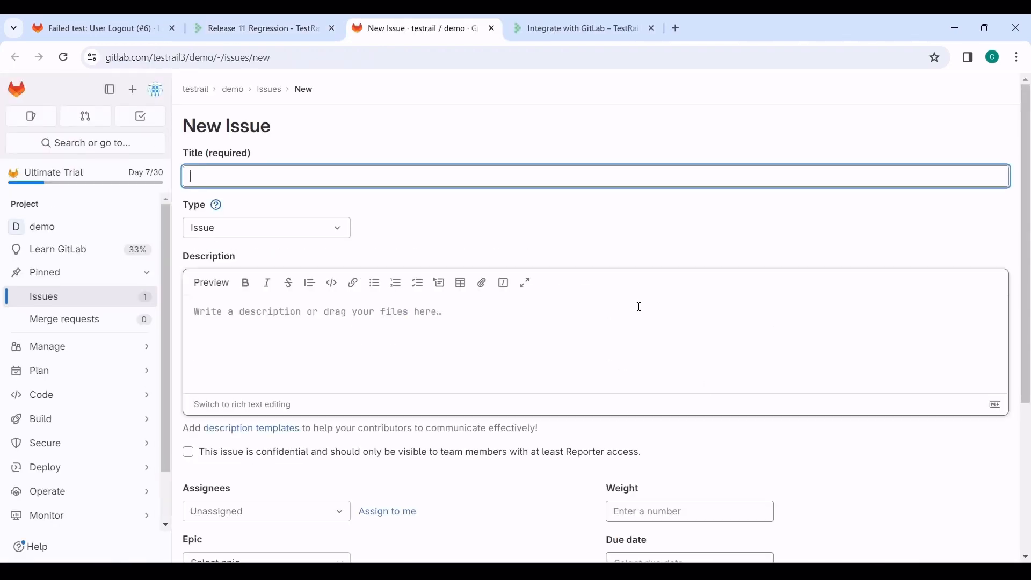
pyautogui.write('Failed Authentication')
pyautogui.click(371, 338)
pyautogui.write('test details...')
pyautogui.scroll(-4, 442, 485)
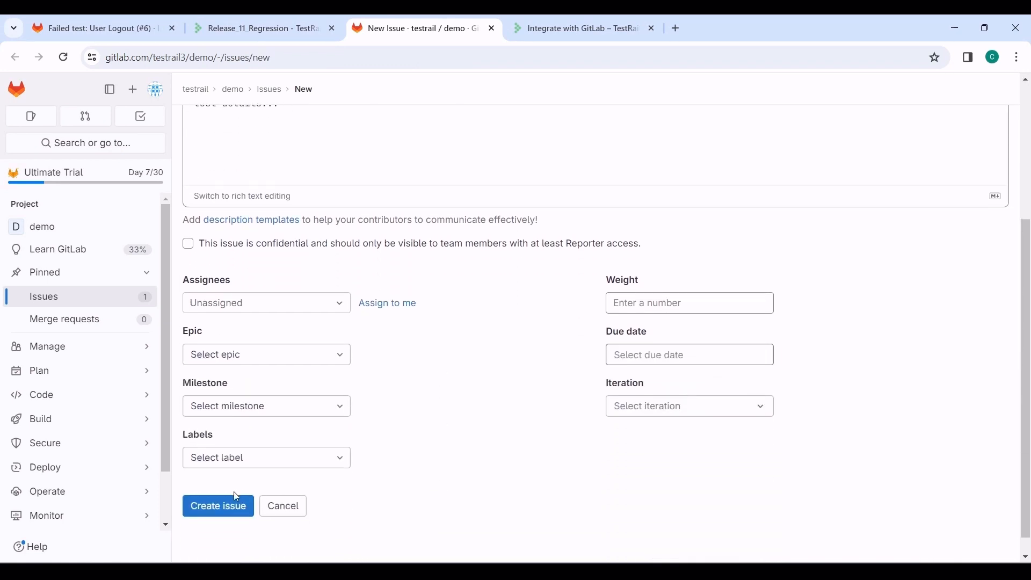
pyautogui.click(222, 509)
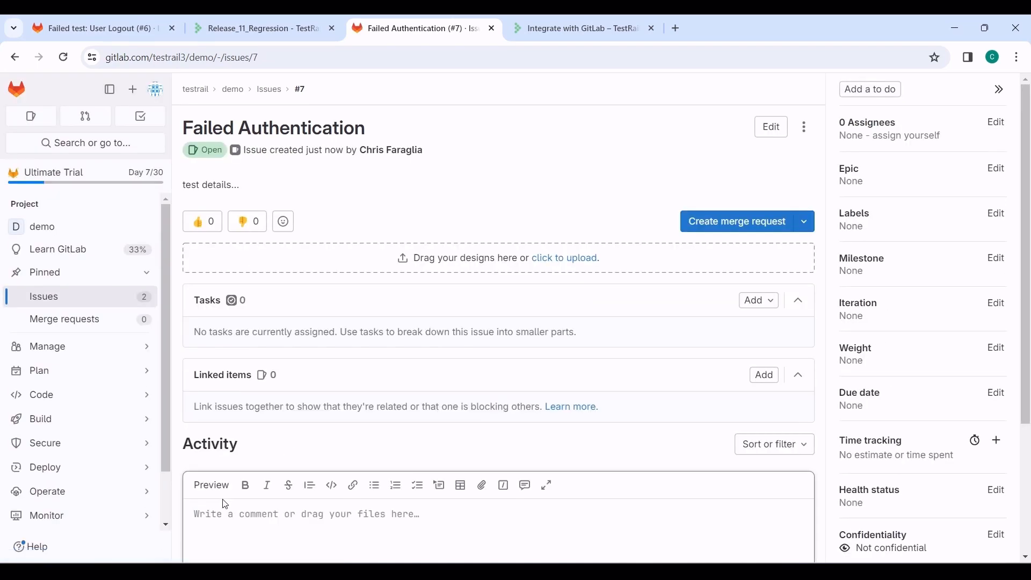
pyautogui.click(66, 299)
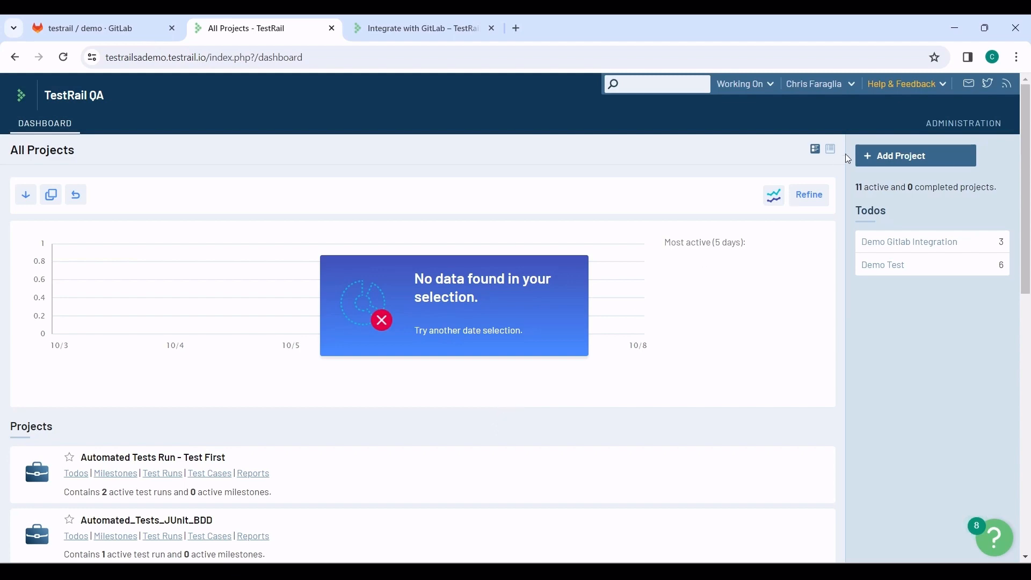
# From Administration > Projects, open Demo Gitlab Integration's References settings tab
pyautogui.click(959, 124)
pyautogui.scroll(-5, 405, 358)
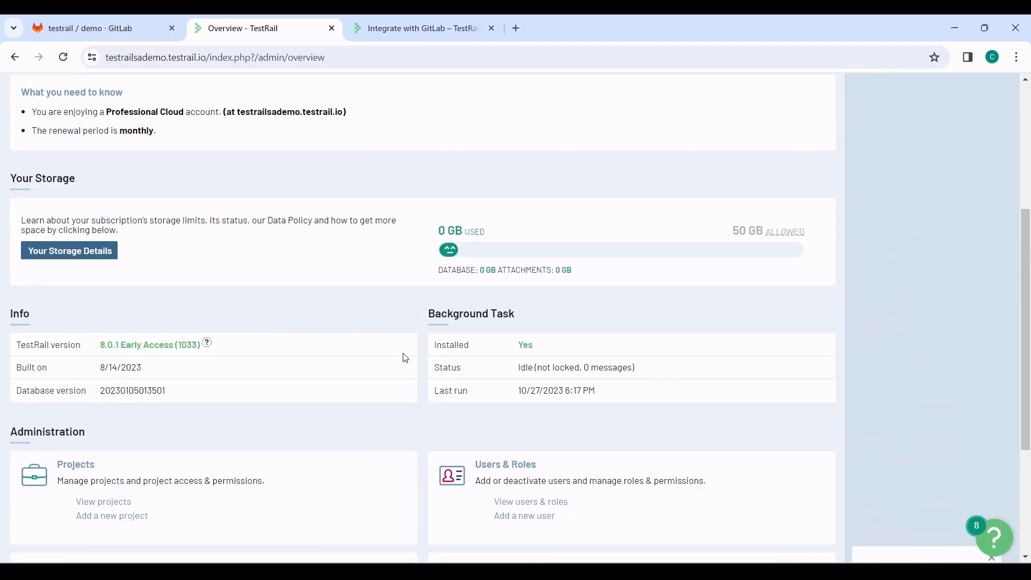
pyautogui.scroll(-4, 405, 358)
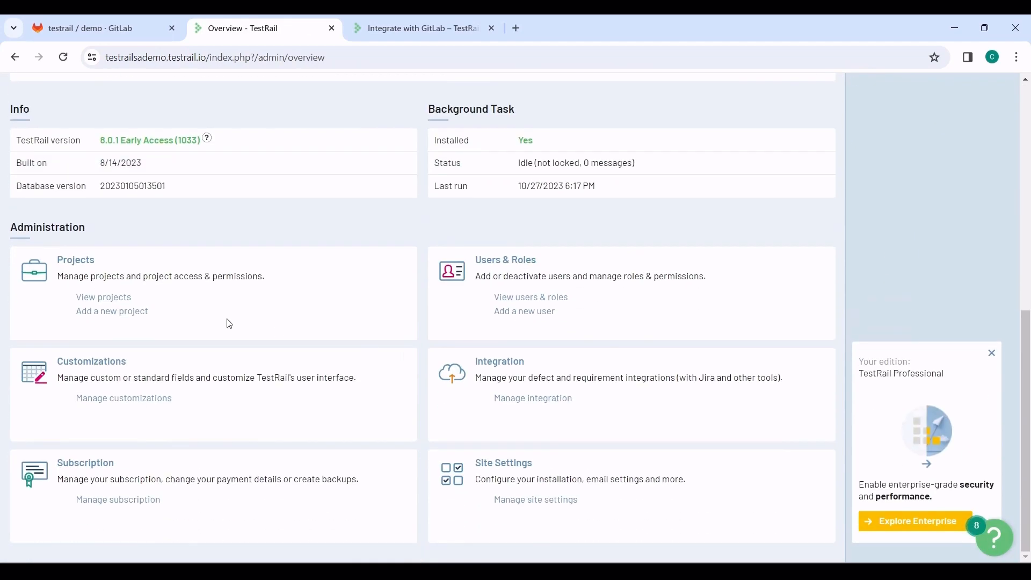
pyautogui.click(115, 297)
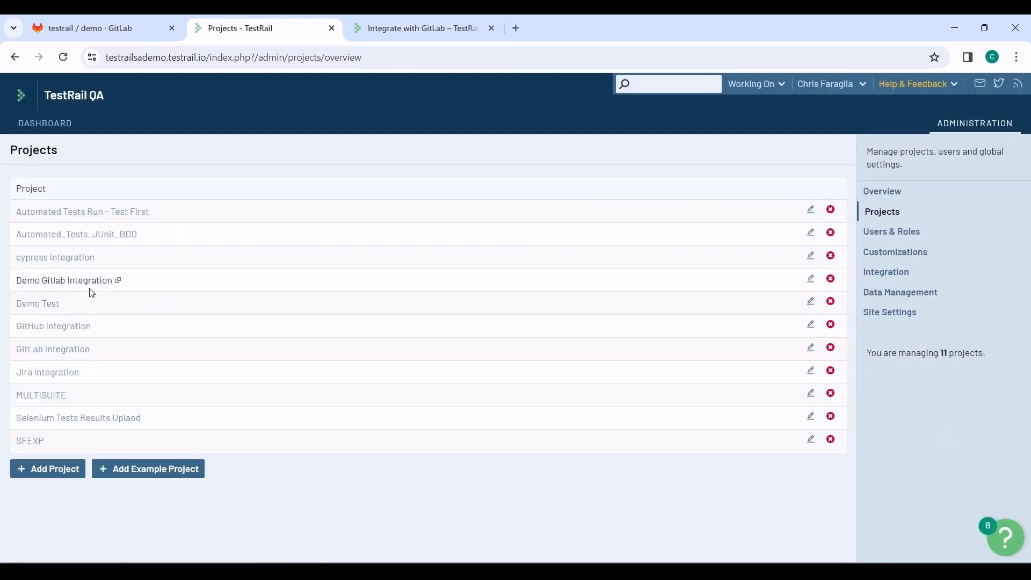
pyautogui.click(72, 284)
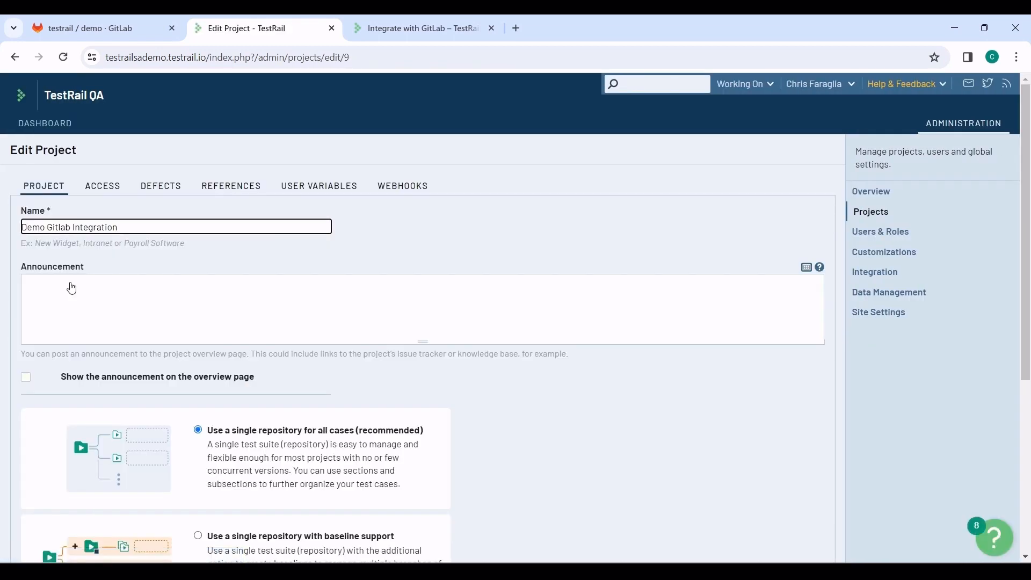
pyautogui.click(232, 189)
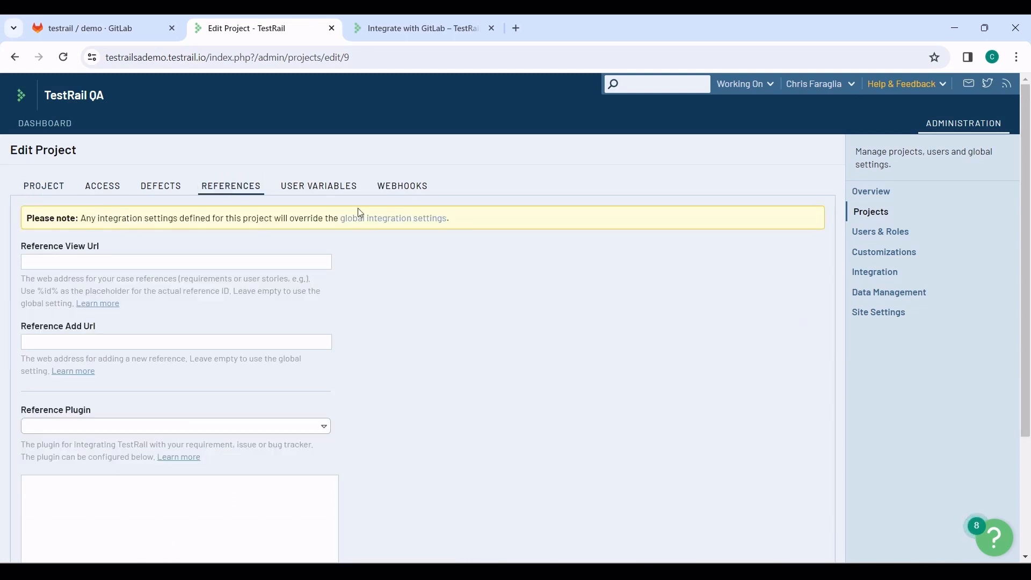
pyautogui.scroll(-2, 405, 298)
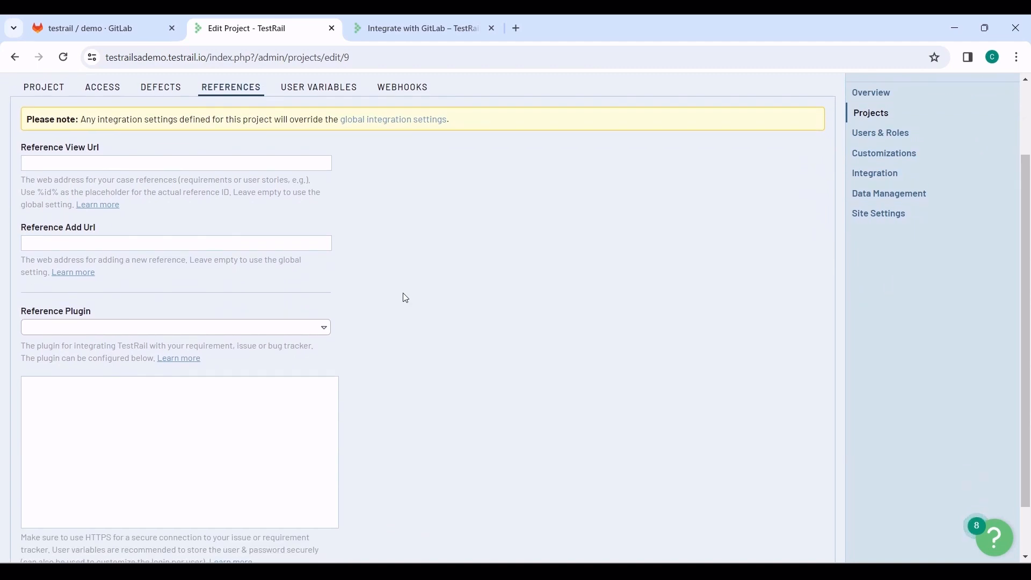
# Choose the GitLab reference plugin and configure the gitlab.com address, access token and project_id 51357575
pyautogui.click(302, 331)
pyautogui.write('Git')
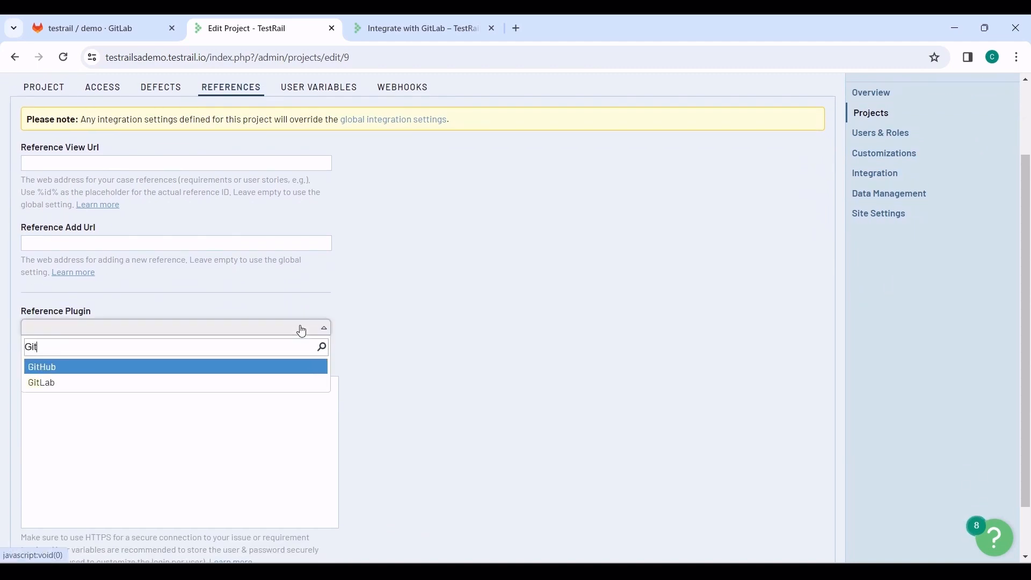
pyautogui.click(250, 384)
pyautogui.click(215, 446)
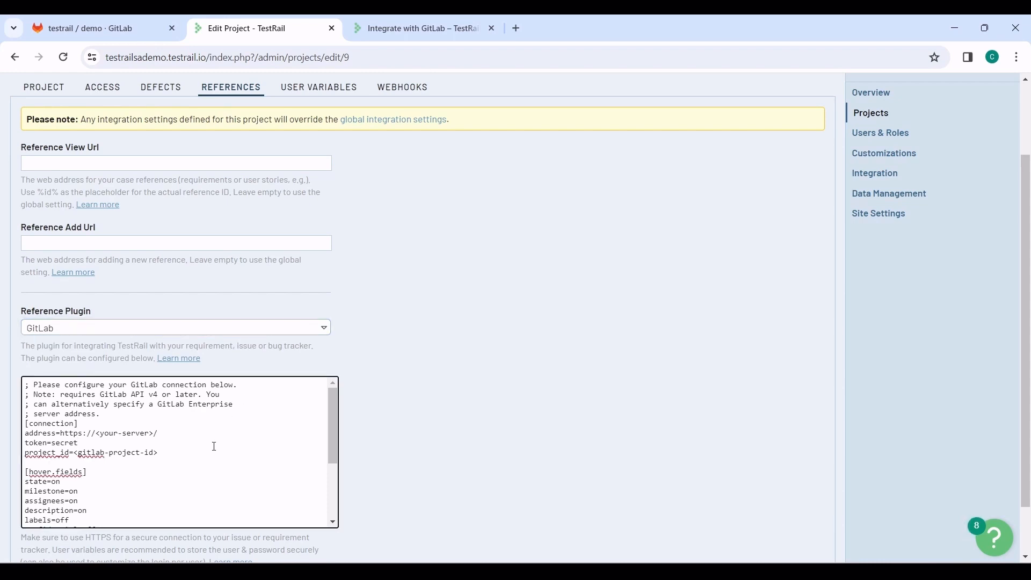
pyautogui.doubleClick(64, 444)
pyautogui.hotkey('ctrl', 'v')
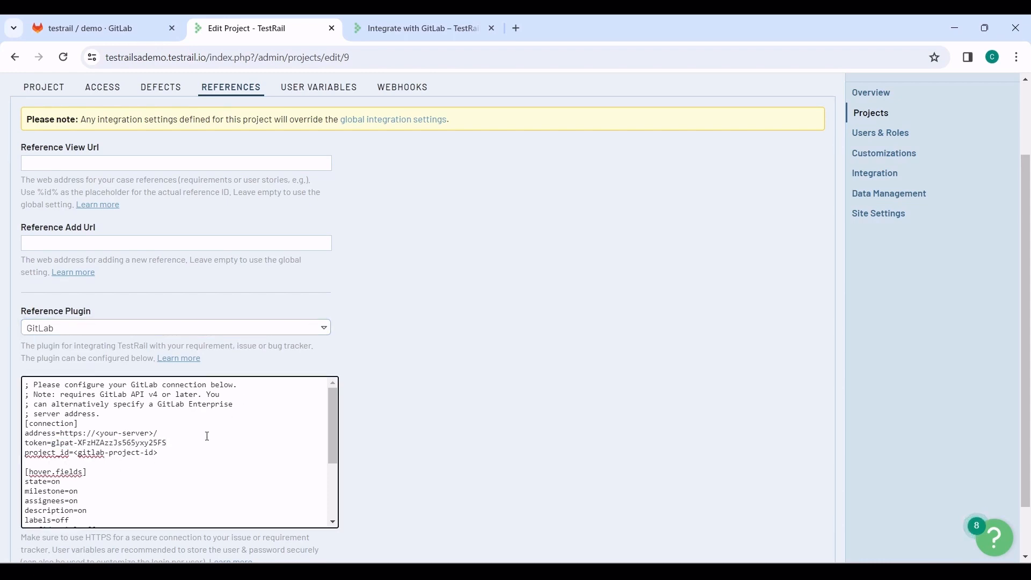
pyautogui.moveTo(161, 434); pyautogui.dragTo(60, 433)
pyautogui.write('https://gitlab.com/')
pyautogui.moveTo(161, 454); pyautogui.dragTo(76, 458)
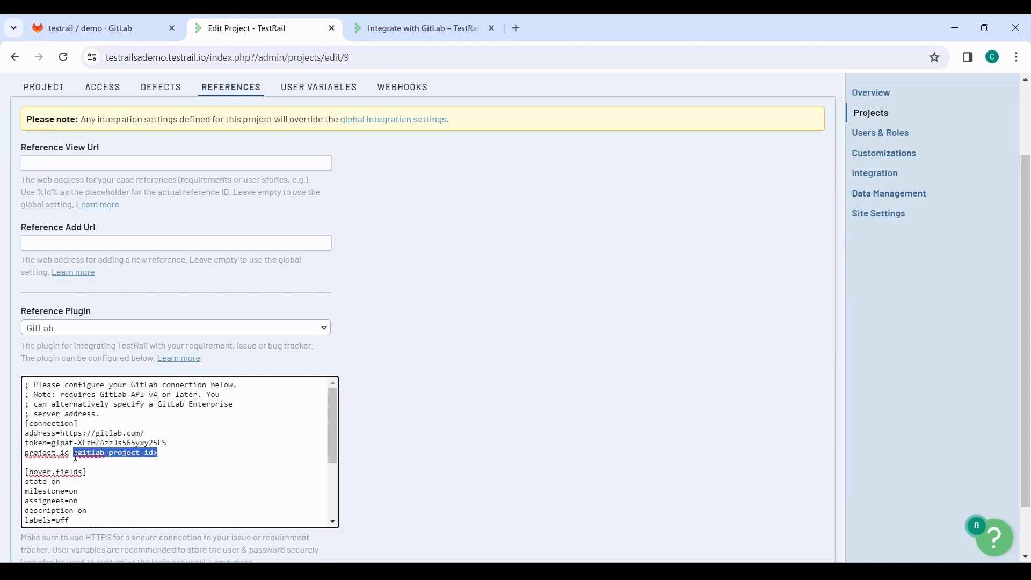
pyautogui.write('51357575')
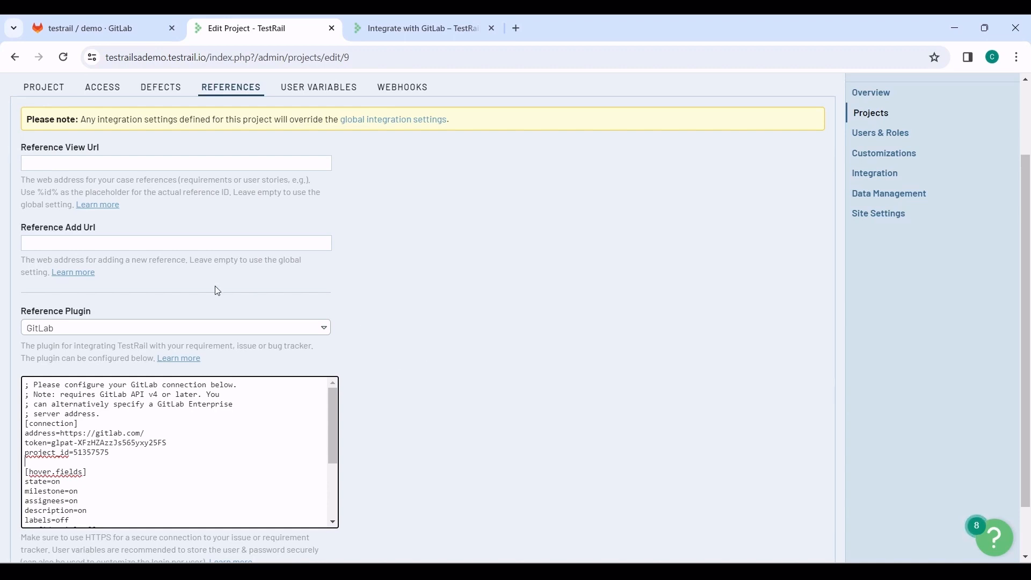
# Fill in the GitLab issue view URL and new-issue URL as Reference View and Add addresses
pyautogui.click(79, 164)
pyautogui.write('https://gitlab.com/testrail3/demo/-/issues/%id%')
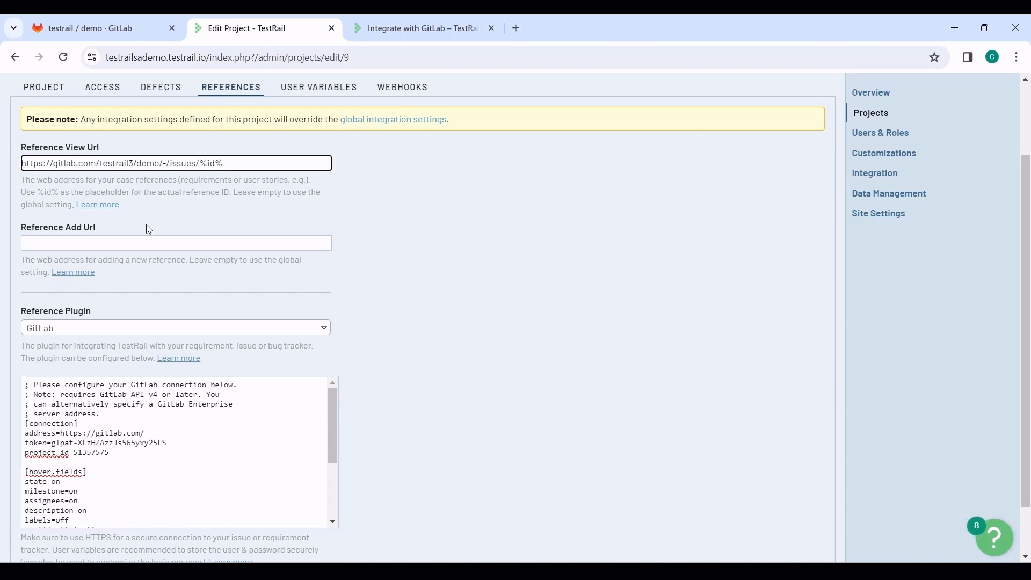
pyautogui.click(149, 242)
pyautogui.write('https://gitlab.com/testrail3/demo/-/issues/new')
pyautogui.click(310, 298)
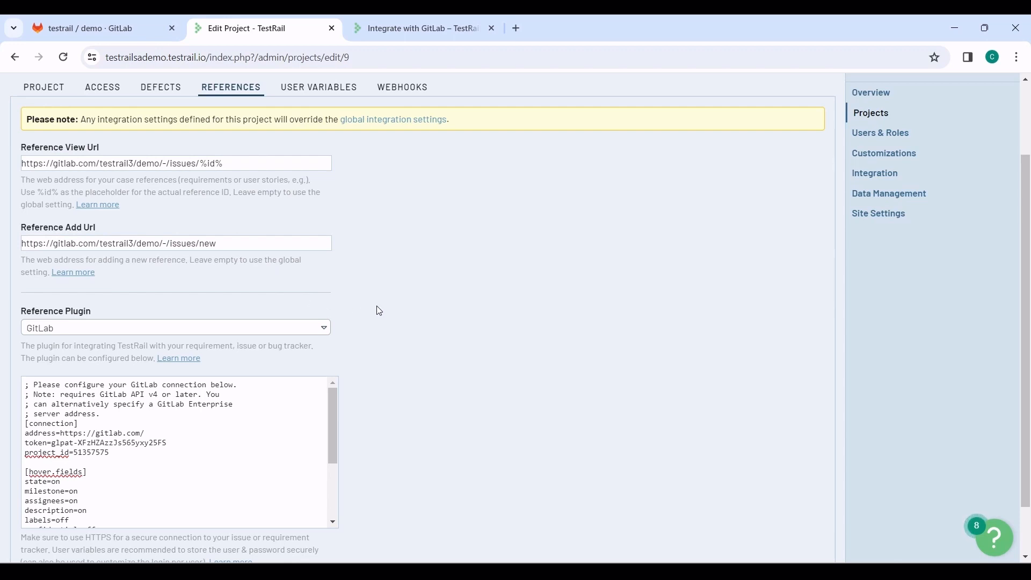
pyautogui.scroll(1, 283, 426)
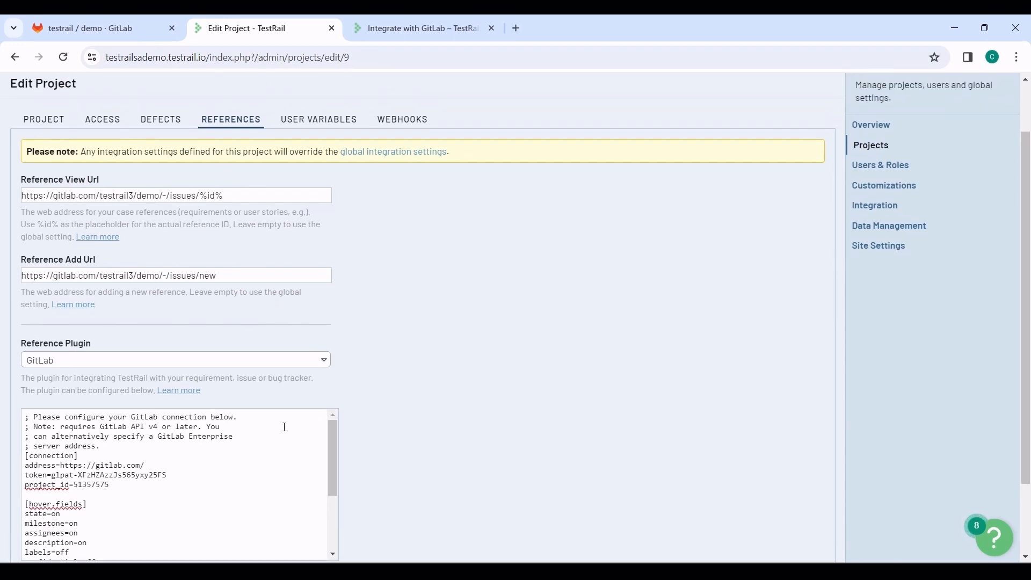
pyautogui.scroll(-2, 487, 388)
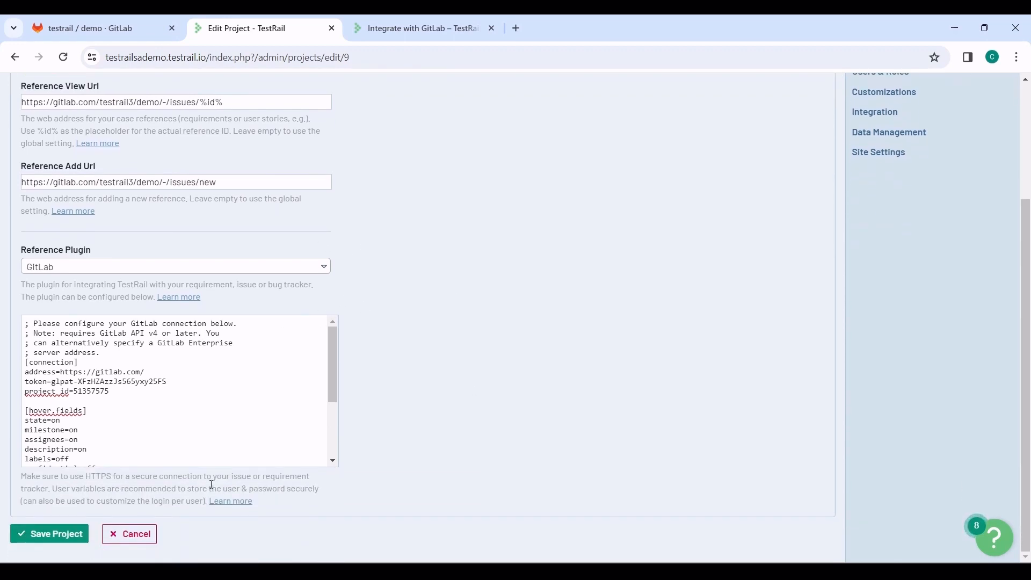
# Save the project settings, then open the Release_11_Regression run's test list from the Dashboard
pyautogui.click(62, 535)
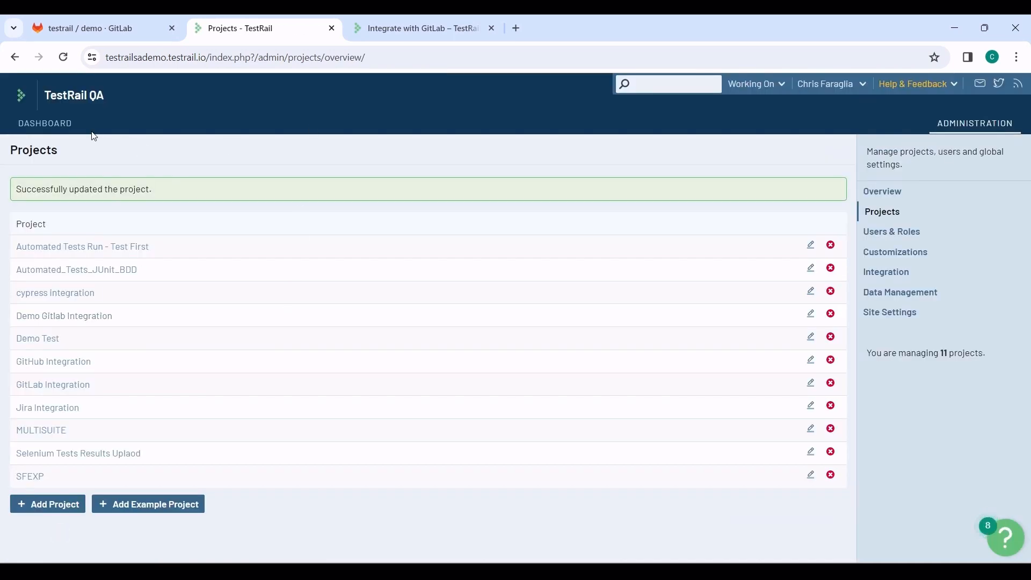
pyautogui.click(65, 130)
pyautogui.scroll(-3, 108, 350)
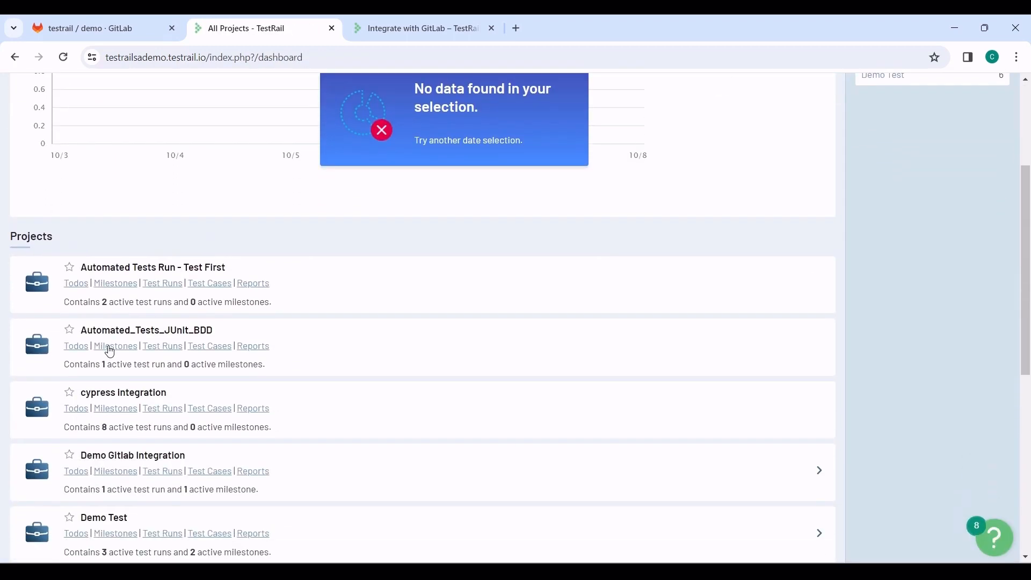
pyautogui.click(181, 472)
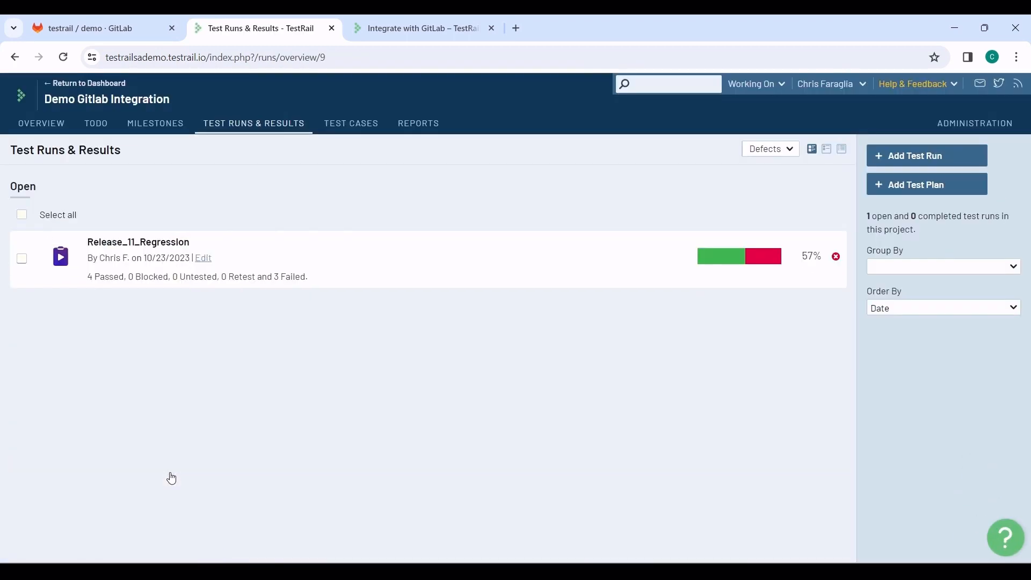
pyautogui.click(178, 243)
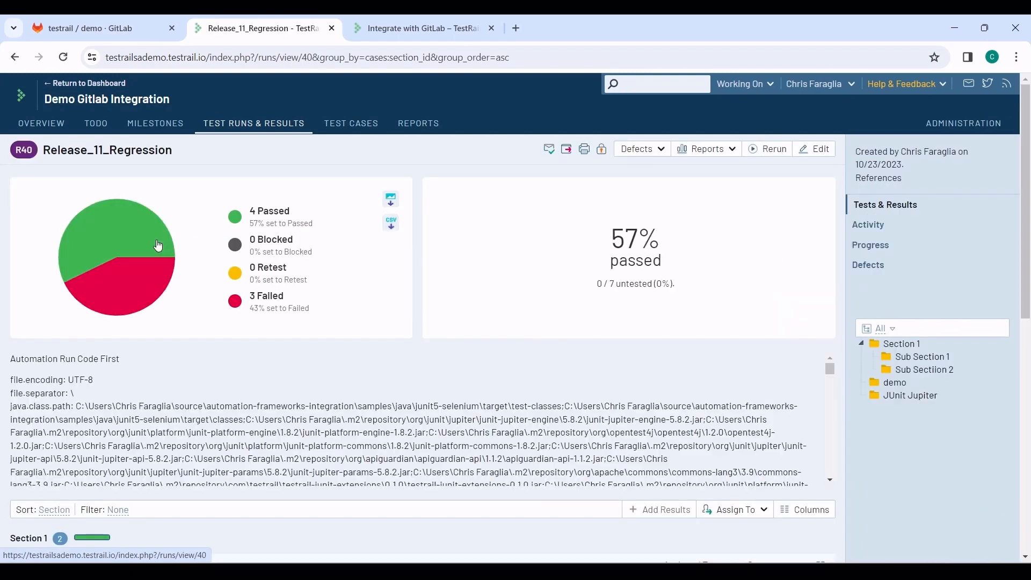
pyautogui.scroll(-3, 309, 328)
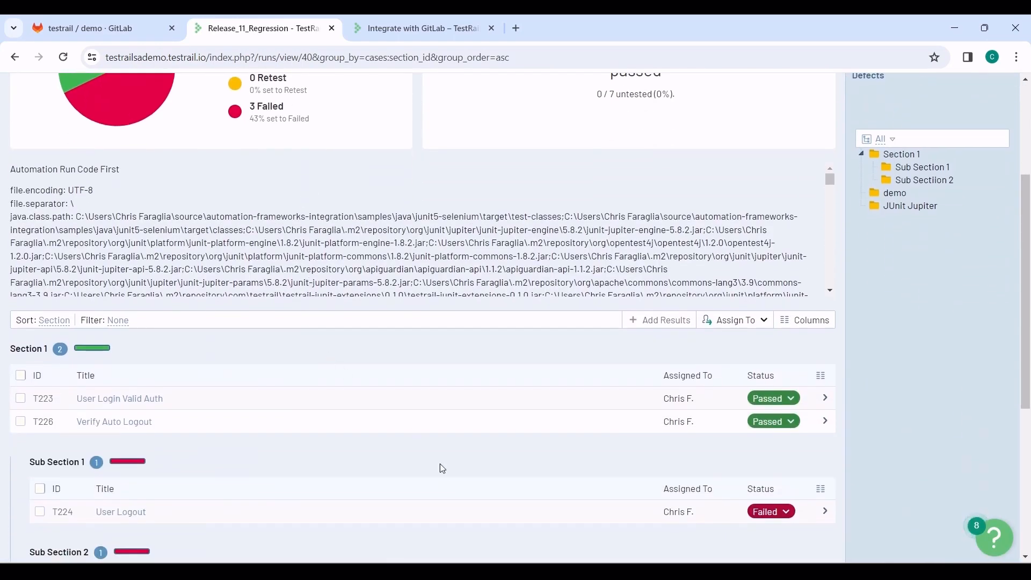
pyautogui.scroll(-1, 449, 487)
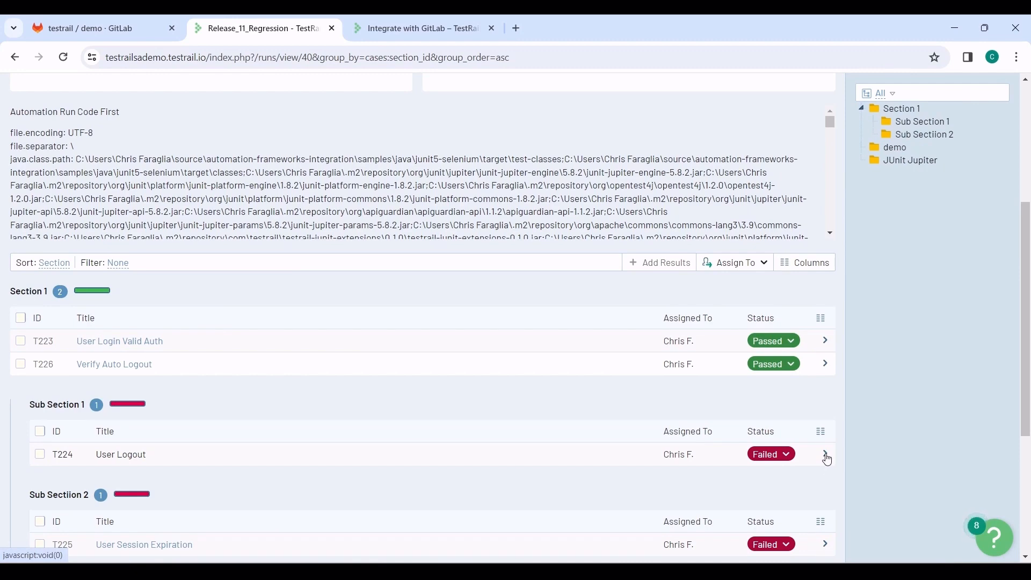
# Open failed test T224 User Logout and follow its linked GitLab defect 9
pyautogui.click(826, 456)
pyautogui.scroll(-2, 744, 439)
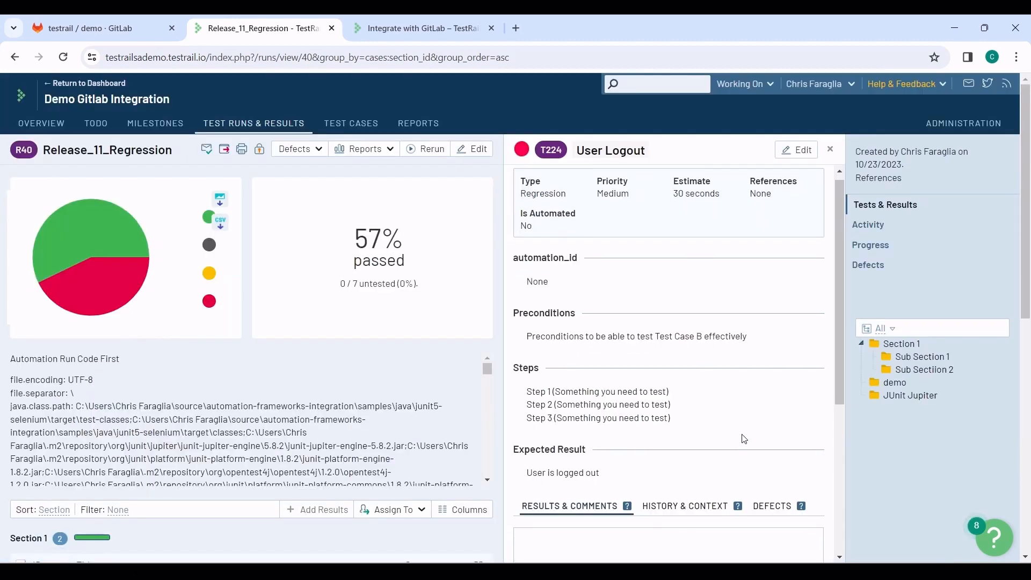
pyautogui.scroll(-5, 745, 439)
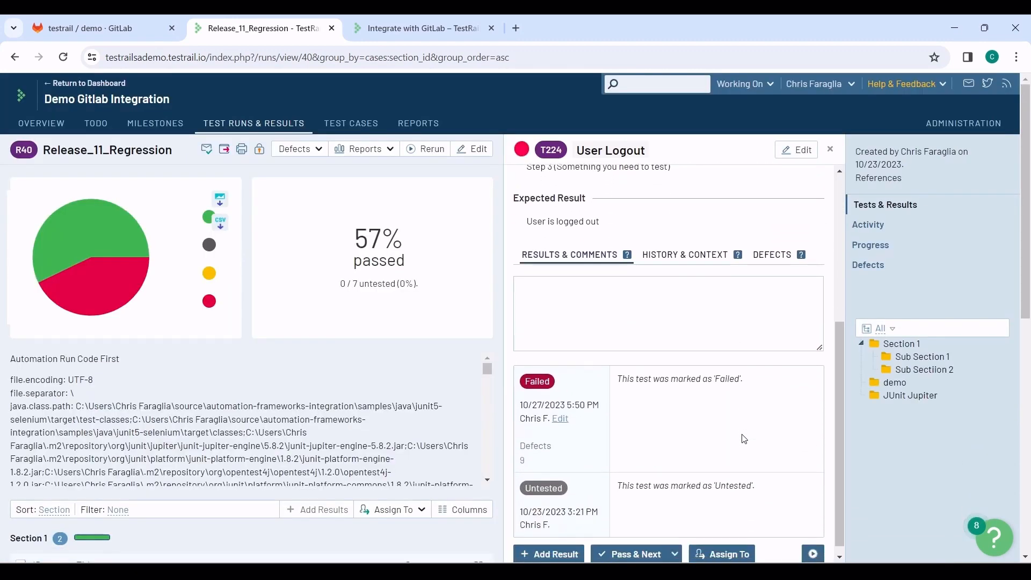
pyautogui.scroll(-1, 745, 439)
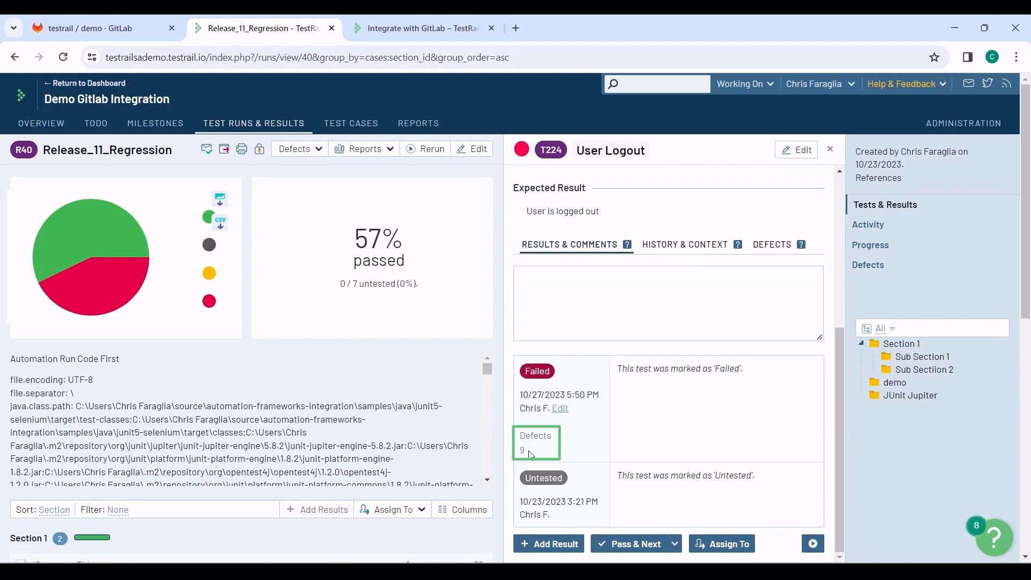
pyautogui.moveTo(526, 459)
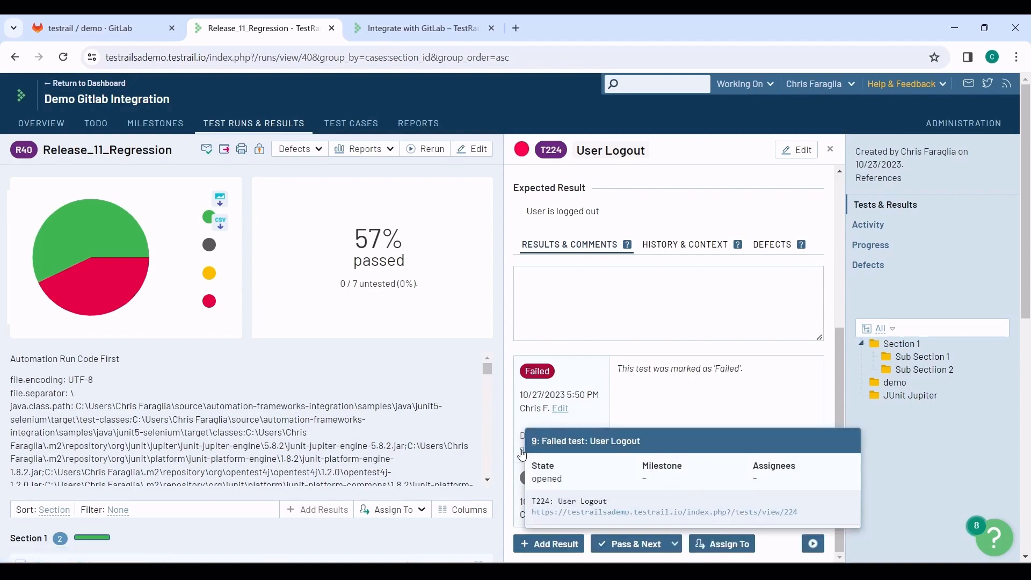
pyautogui.click(523, 453)
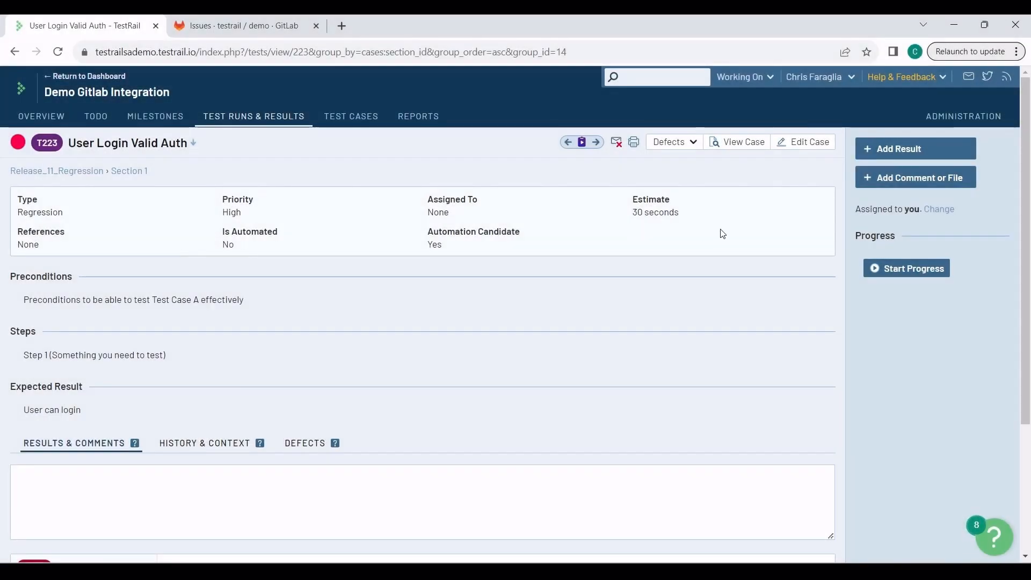
# Edit the User Login Valid Auth case to set References to 10, 11 and save it
pyautogui.click(804, 143)
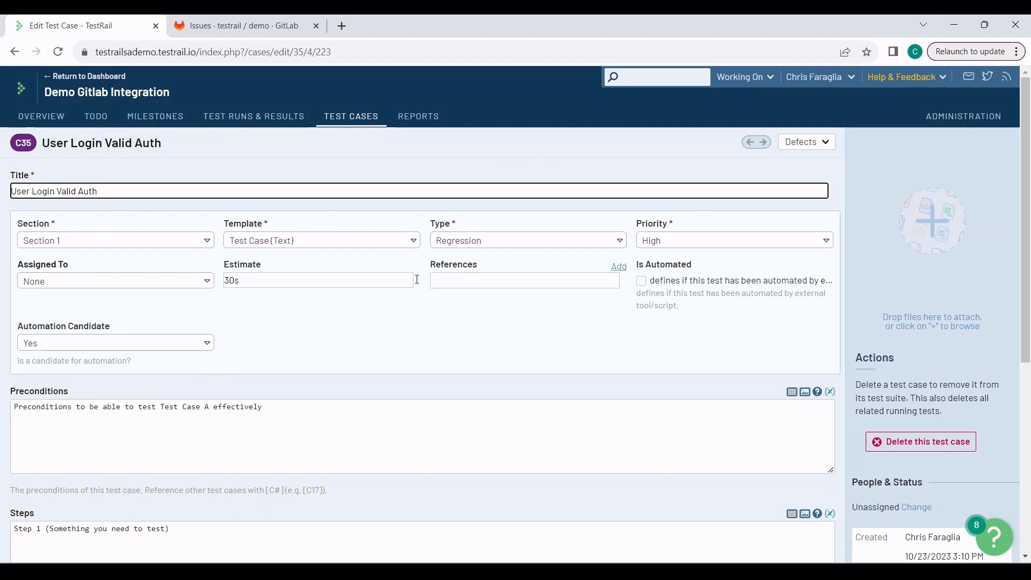
pyautogui.click(443, 279)
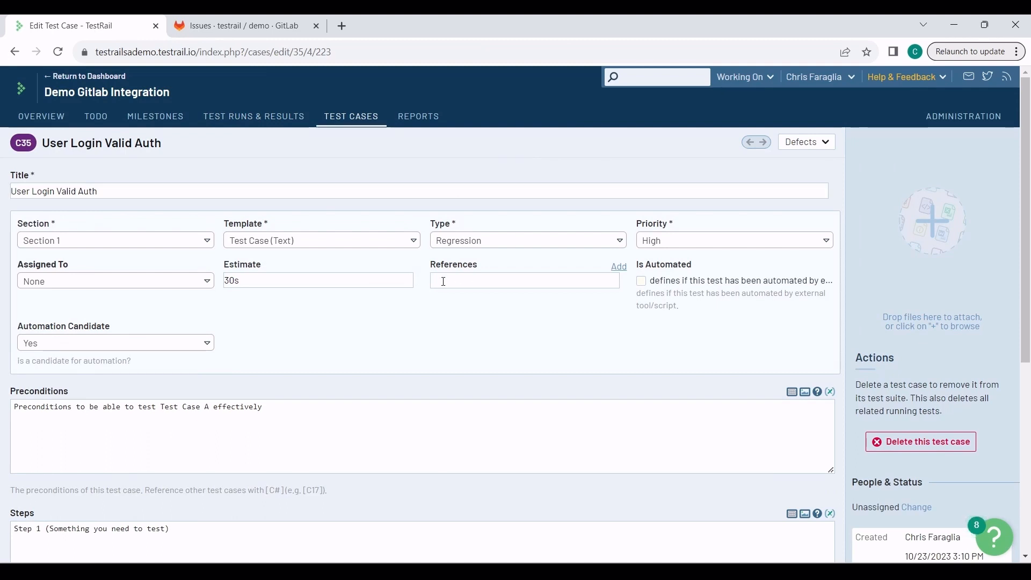
pyautogui.click(443, 281)
pyautogui.write('10, 11')
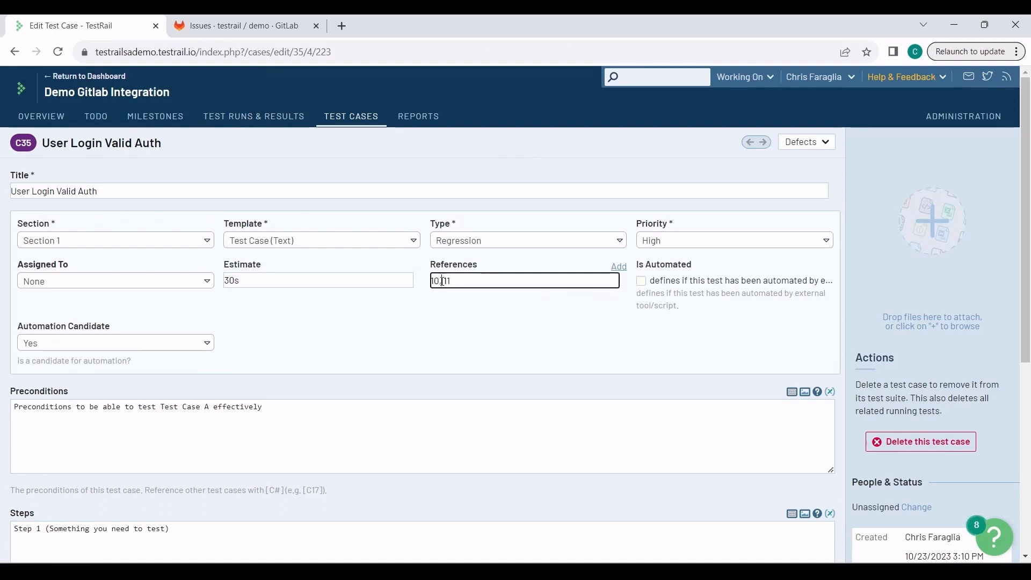
pyautogui.click(436, 301)
pyautogui.scroll(-6, 443, 312)
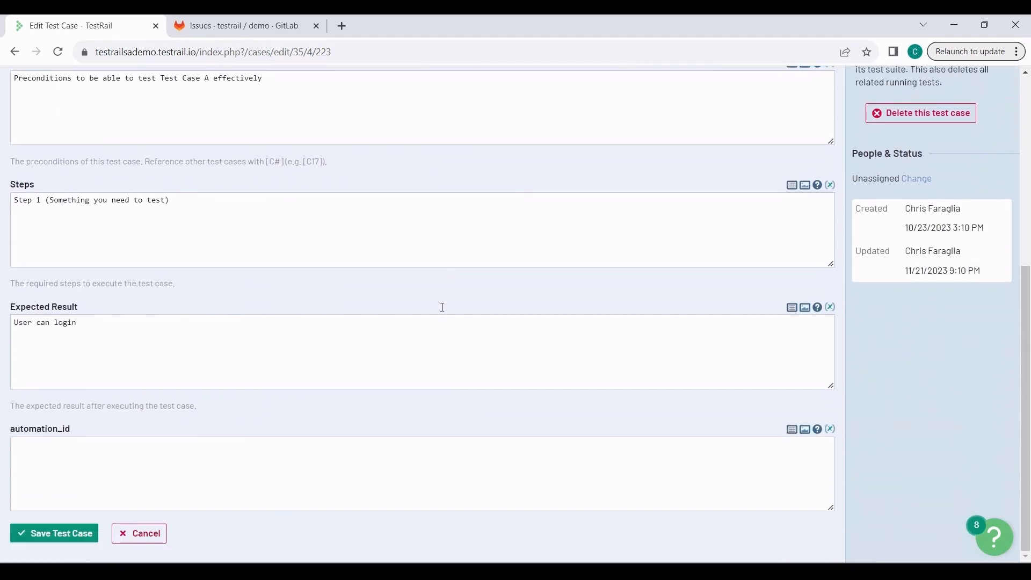
pyautogui.click(62, 534)
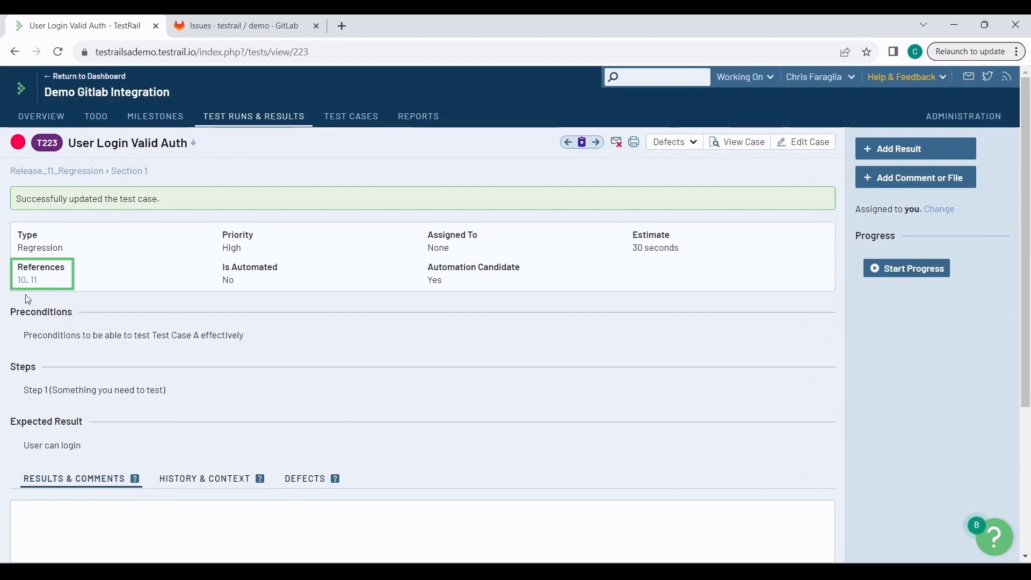
pyautogui.moveTo(21, 288)
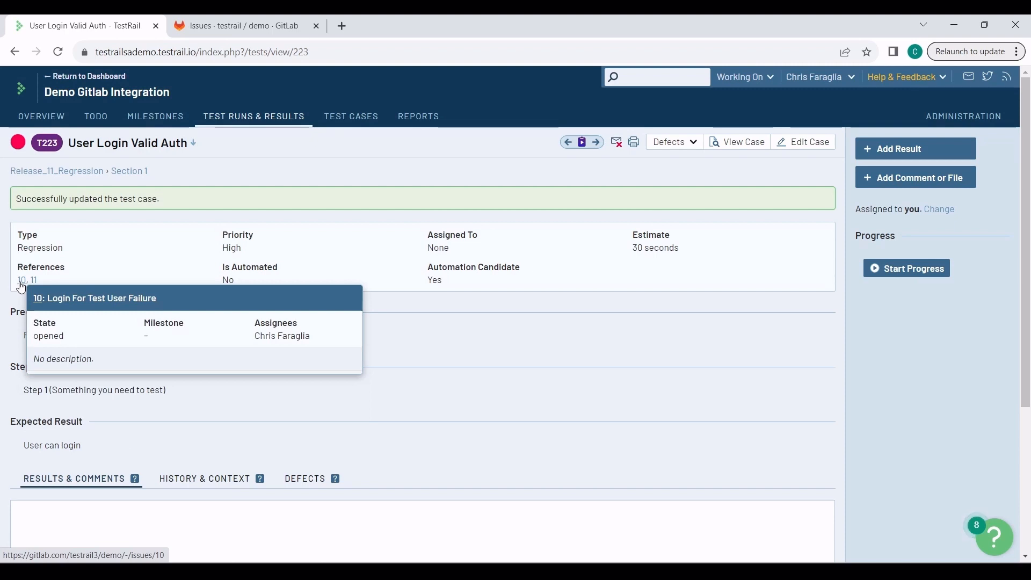